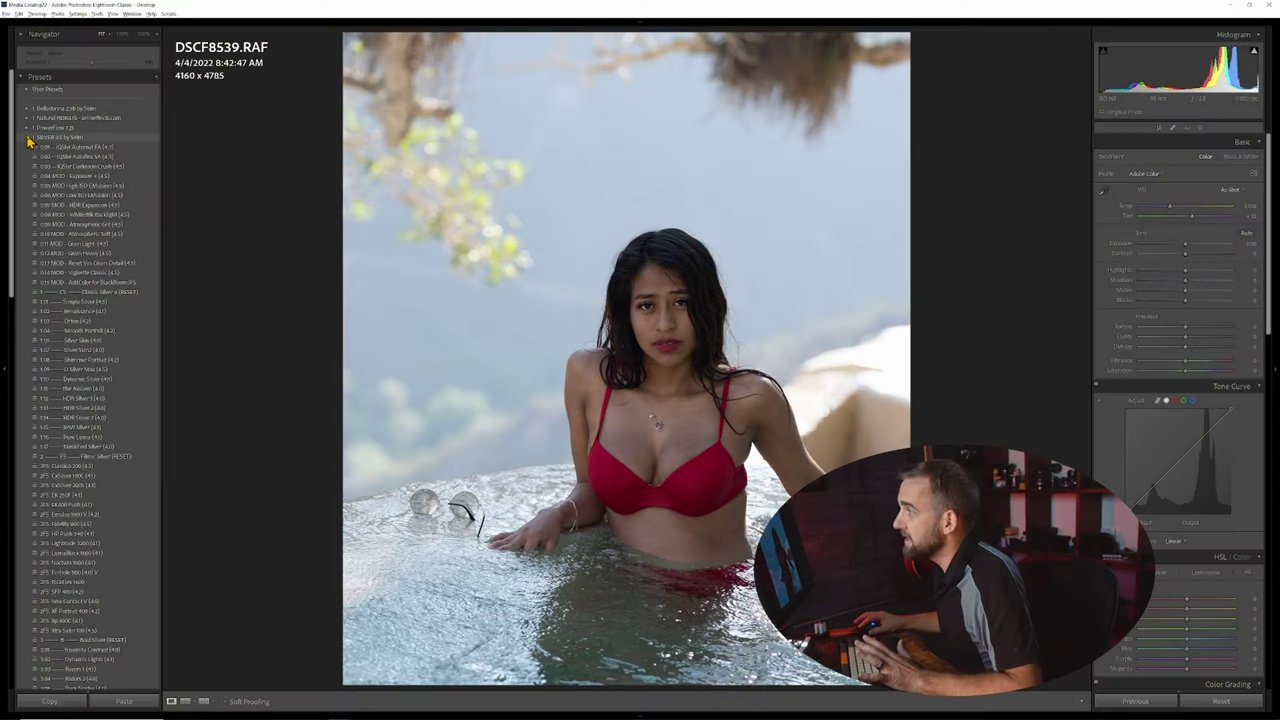
Raise the exposure slightly and apply the PORTRAIT Ai Beauty Combo (4.2) preset.
{"action": "left_click", "coordinate": [29, 139]}
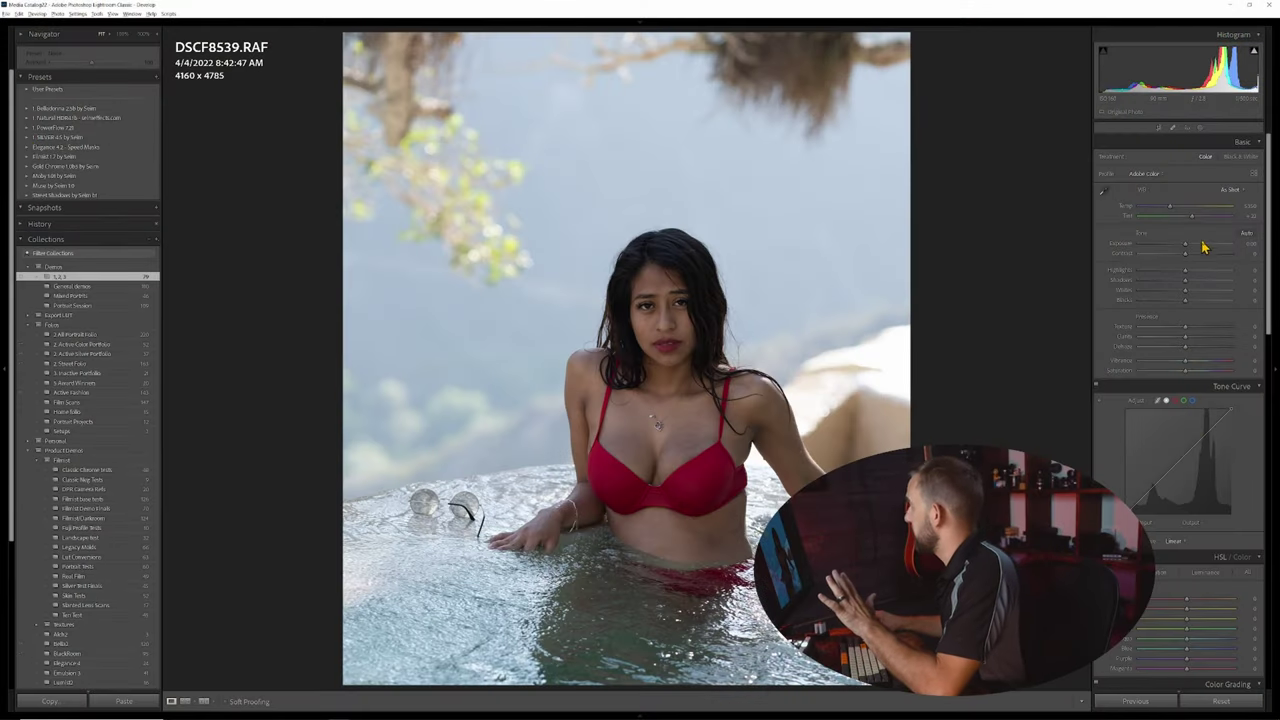
{"action": "left_click_drag", "start_coordinate": [1186, 251], "coordinate": [1189, 249]}
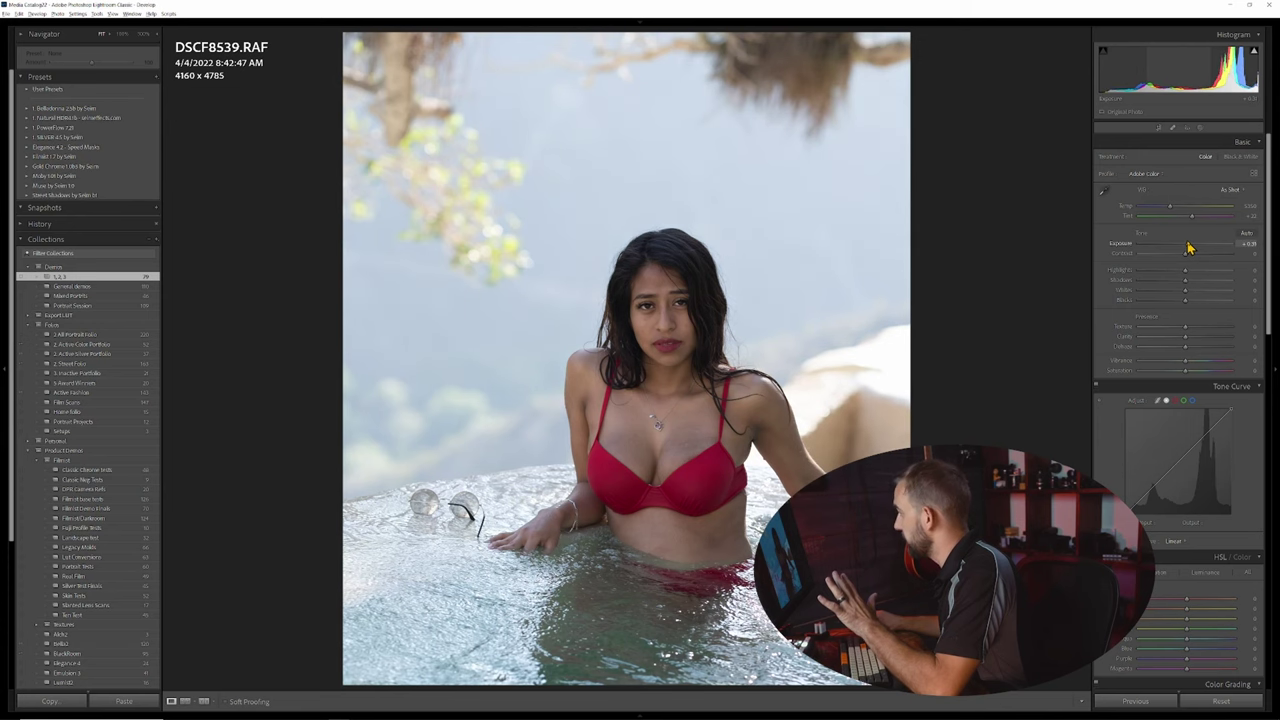
{"action": "left_click", "coordinate": [28, 148]}
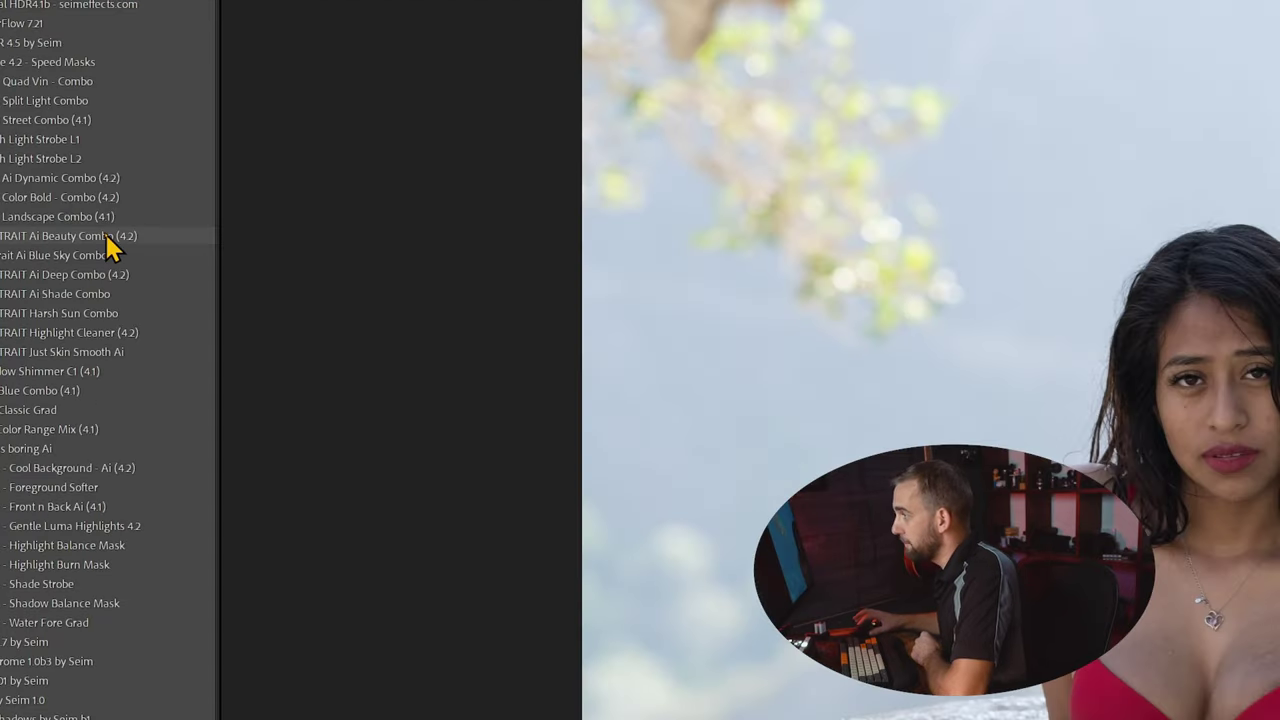
{"action": "left_click", "coordinate": [105, 238]}
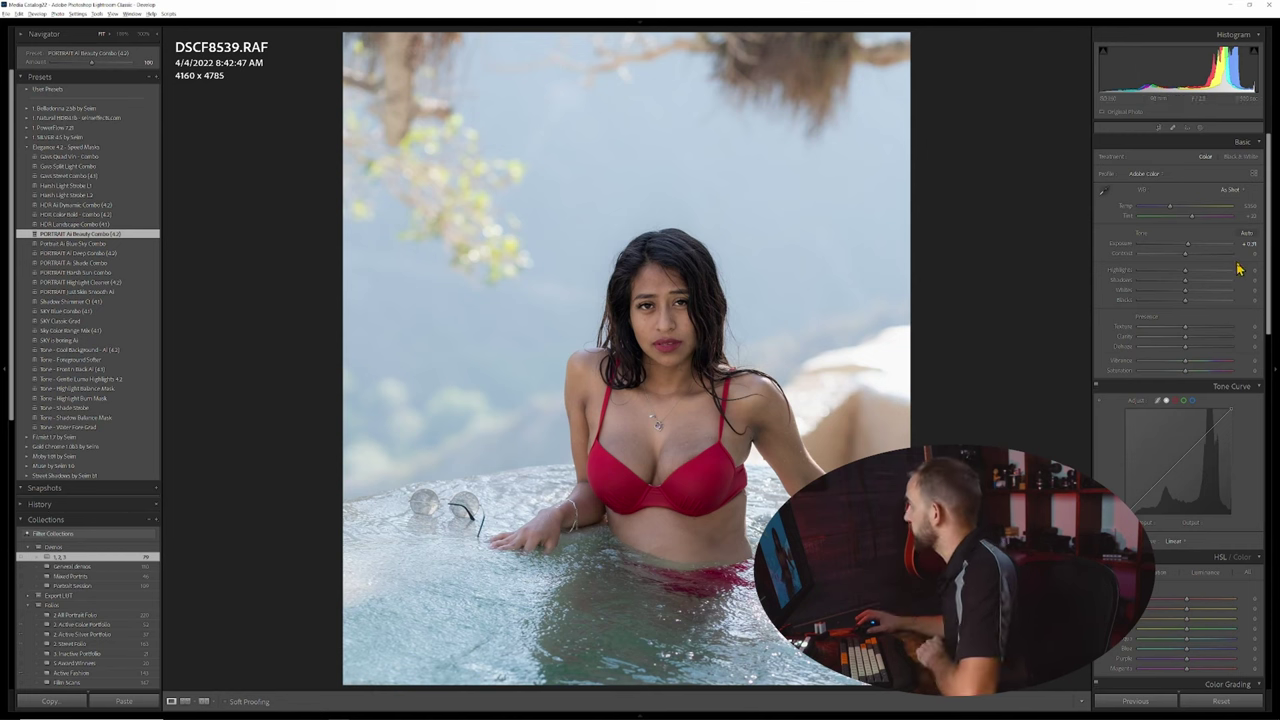
Compare against the unedited photo, restore the preset look, and bring up the film presets.
{"action": "key", "text": "ctrl+shift+r"}
{"action": "key", "text": "ctrl+z"}
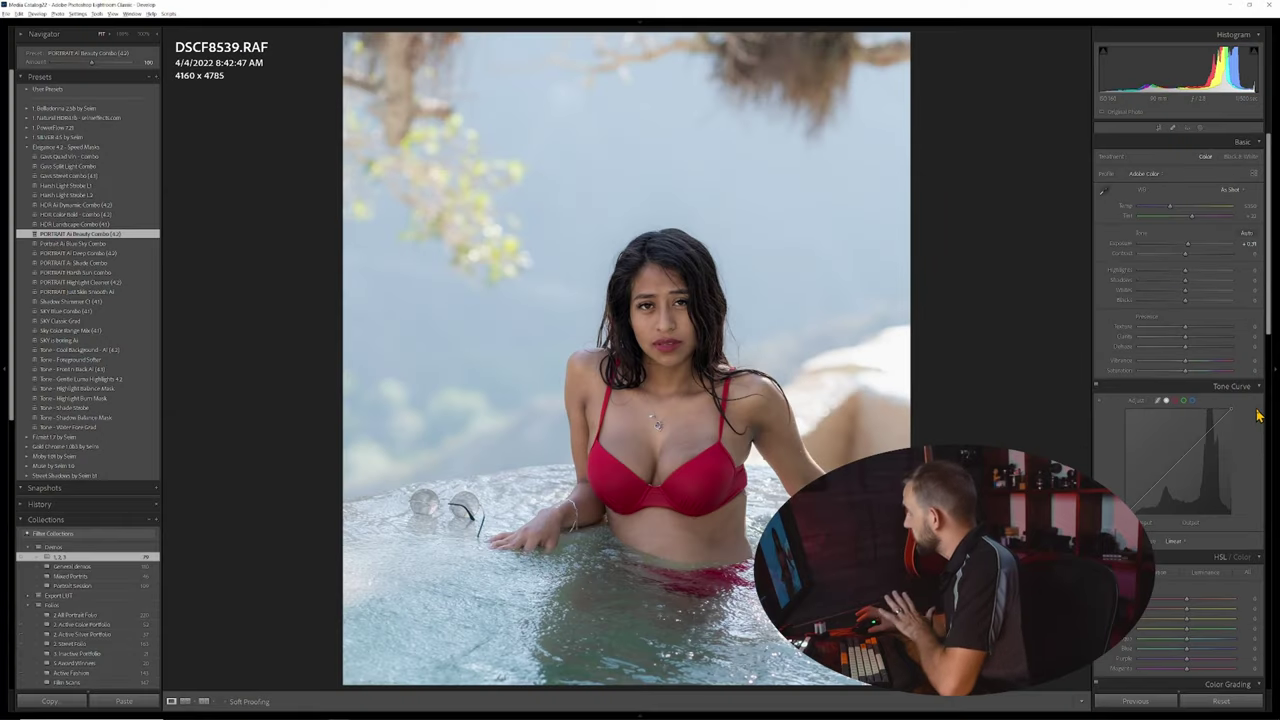
{"action": "left_click", "coordinate": [27, 146]}
{"action": "left_click", "coordinate": [27, 156]}
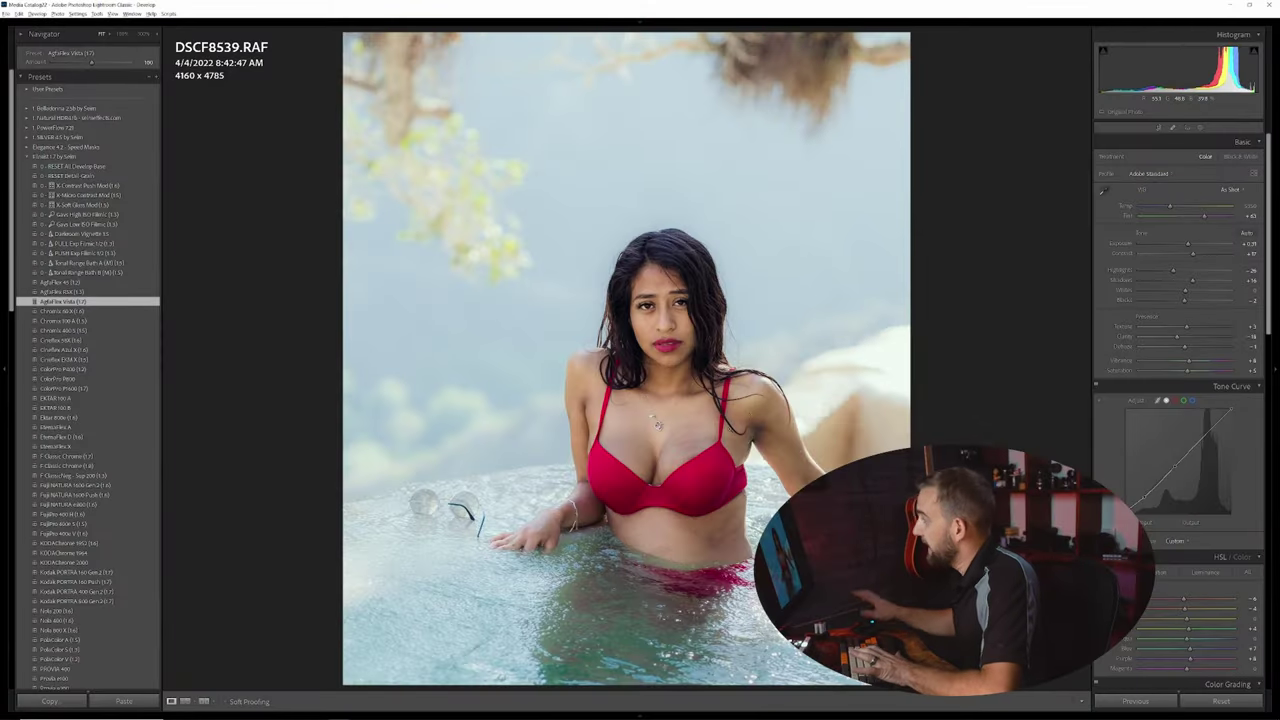
Return to the Library grid with the Agfa Vista-edited pool portrait.
{"action": "key", "text": "g"}
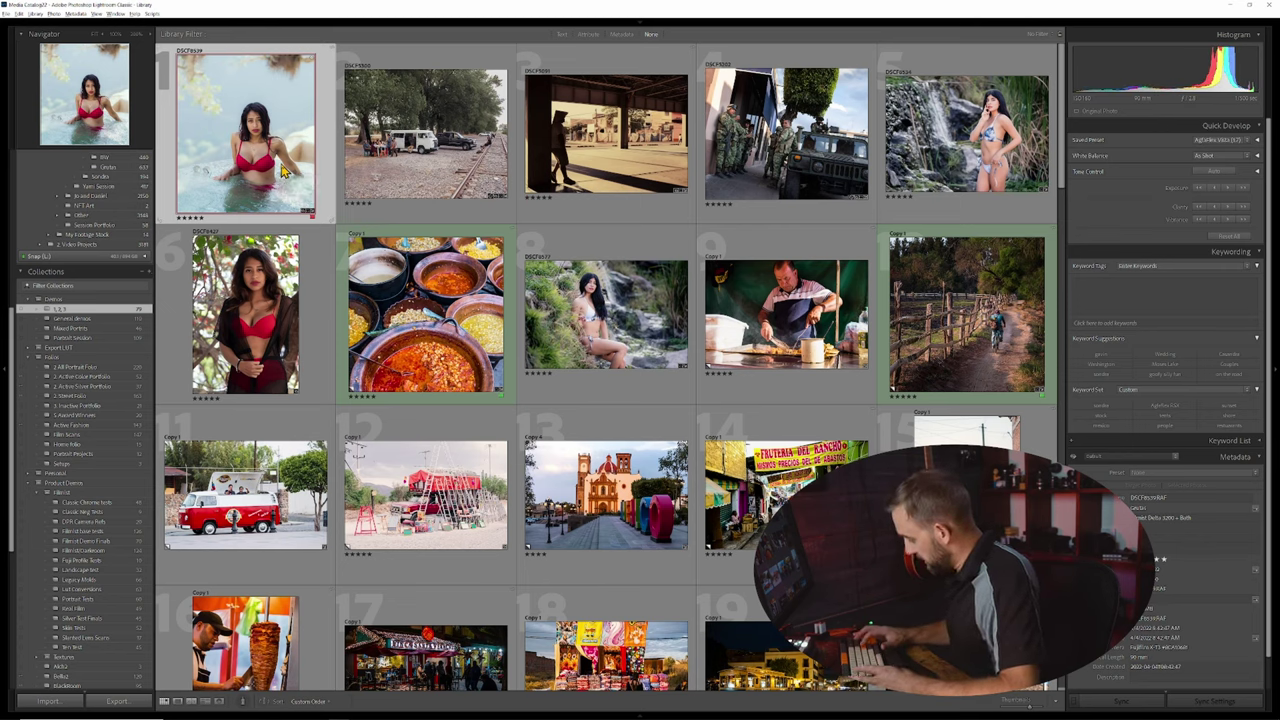
Make a virtual copy and turn it black and white with the SILVER 2FS: Emulsa 1600 V (4.2) preset.
{"action": "key", "text": "ctrl+apostrophe"}
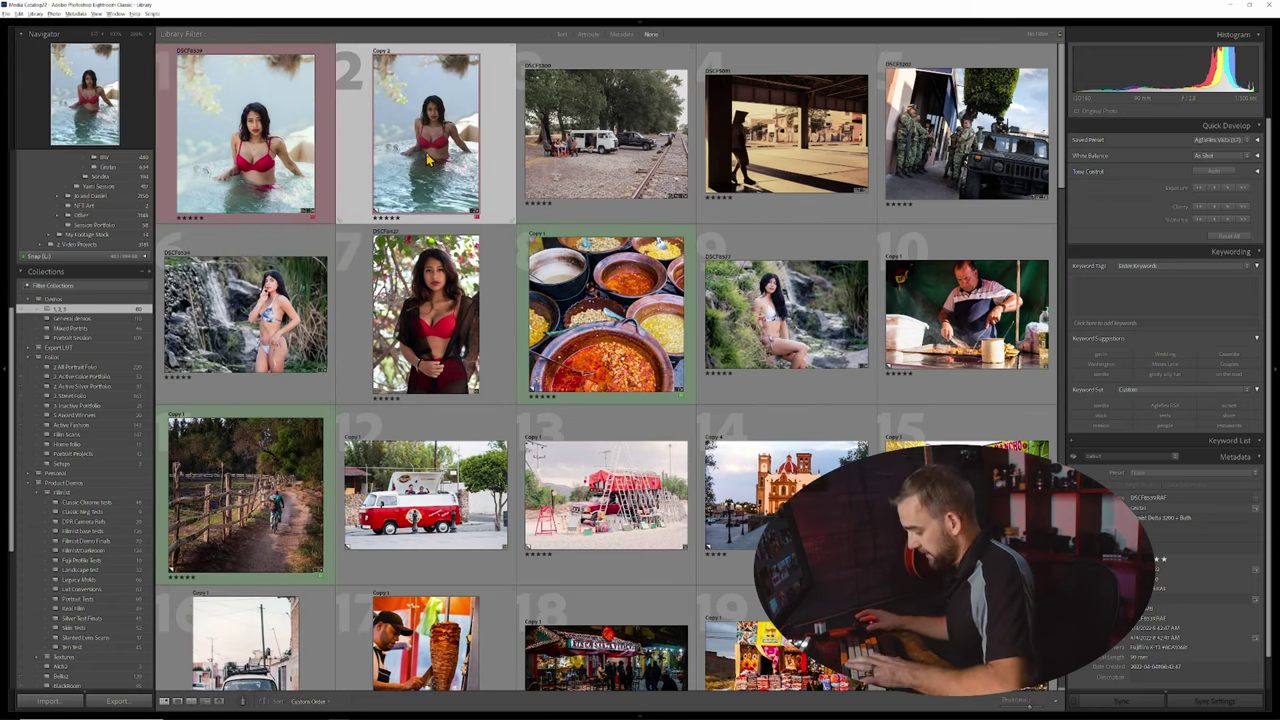
{"action": "key", "text": "d"}
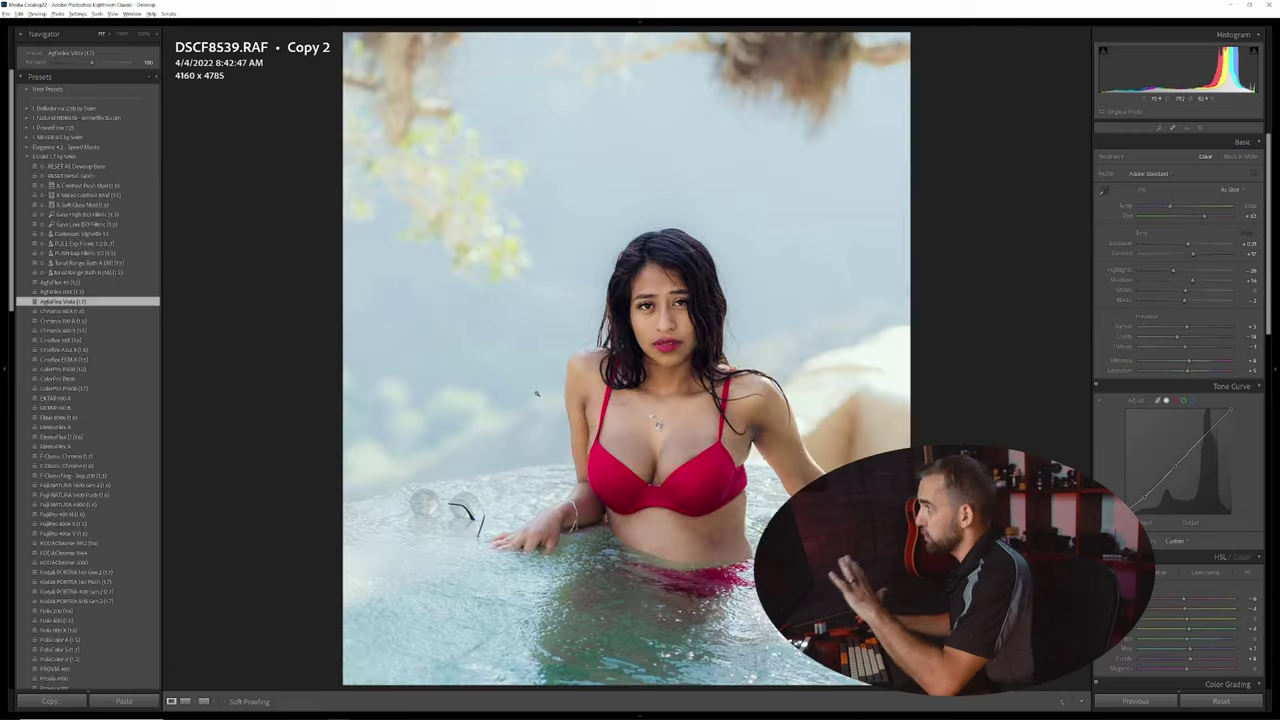
{"action": "left_click", "coordinate": [26, 158]}
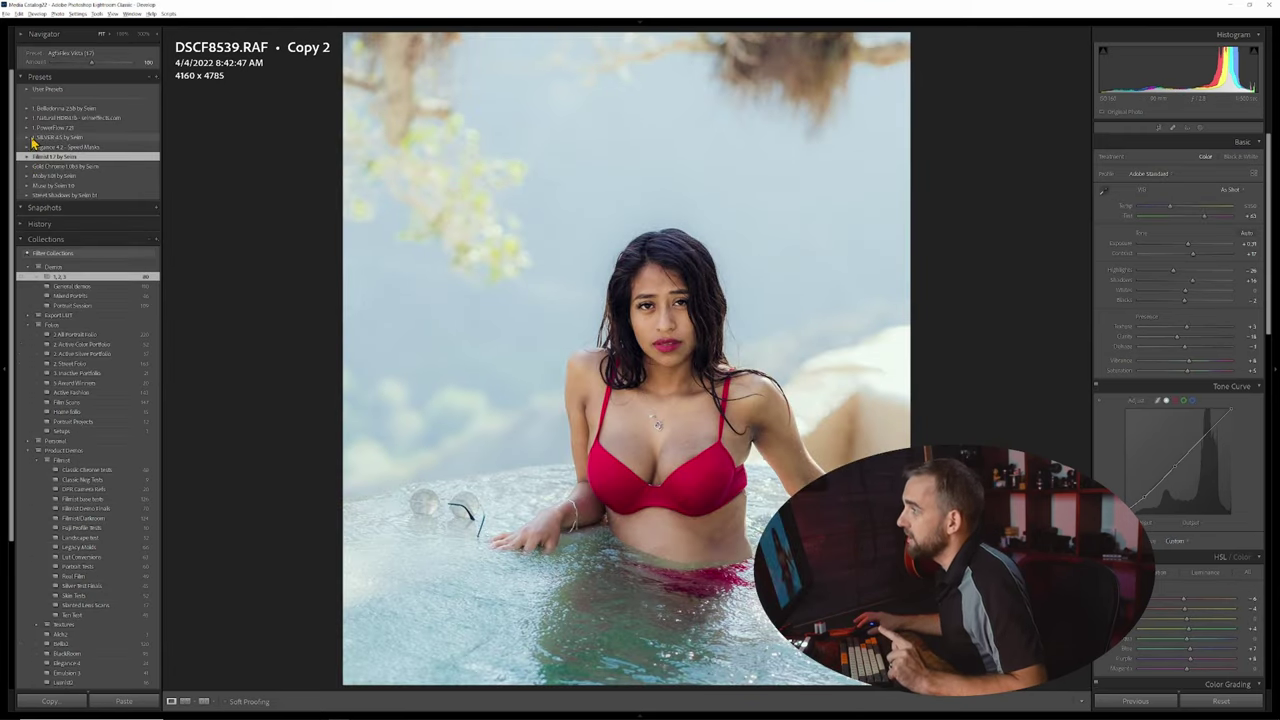
{"action": "left_click", "coordinate": [28, 138]}
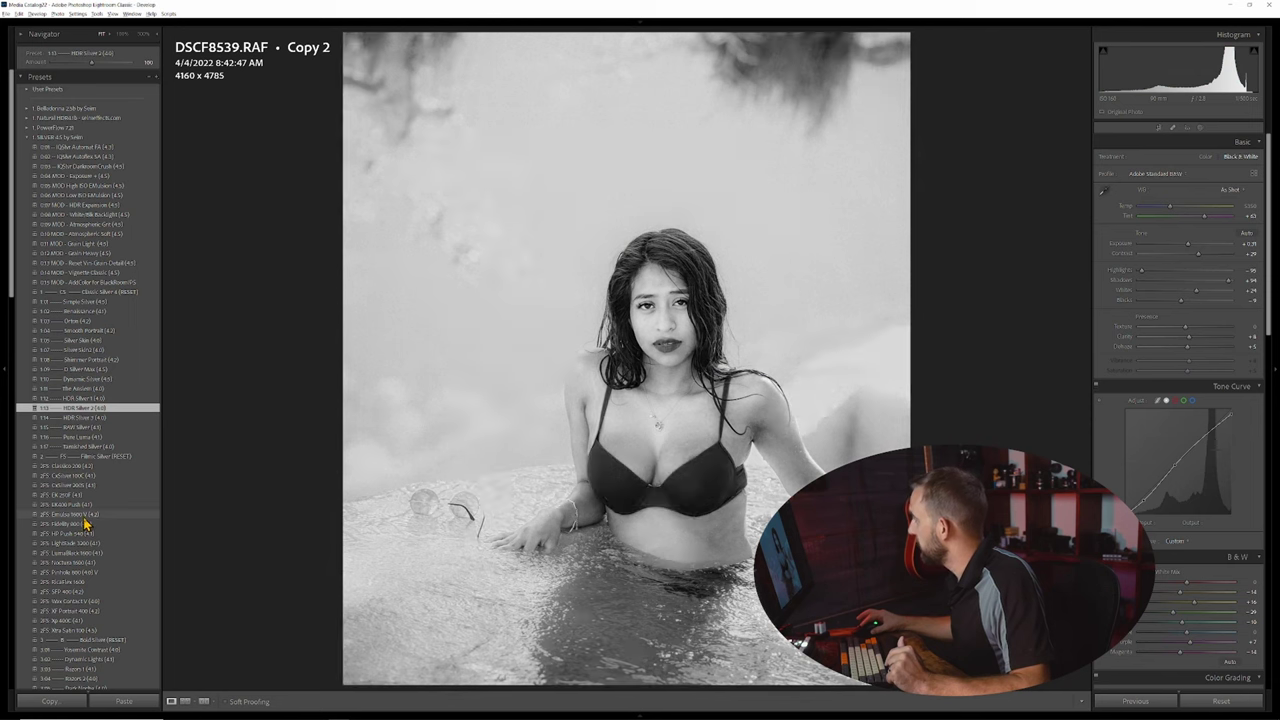
{"action": "left_click", "coordinate": [86, 516]}
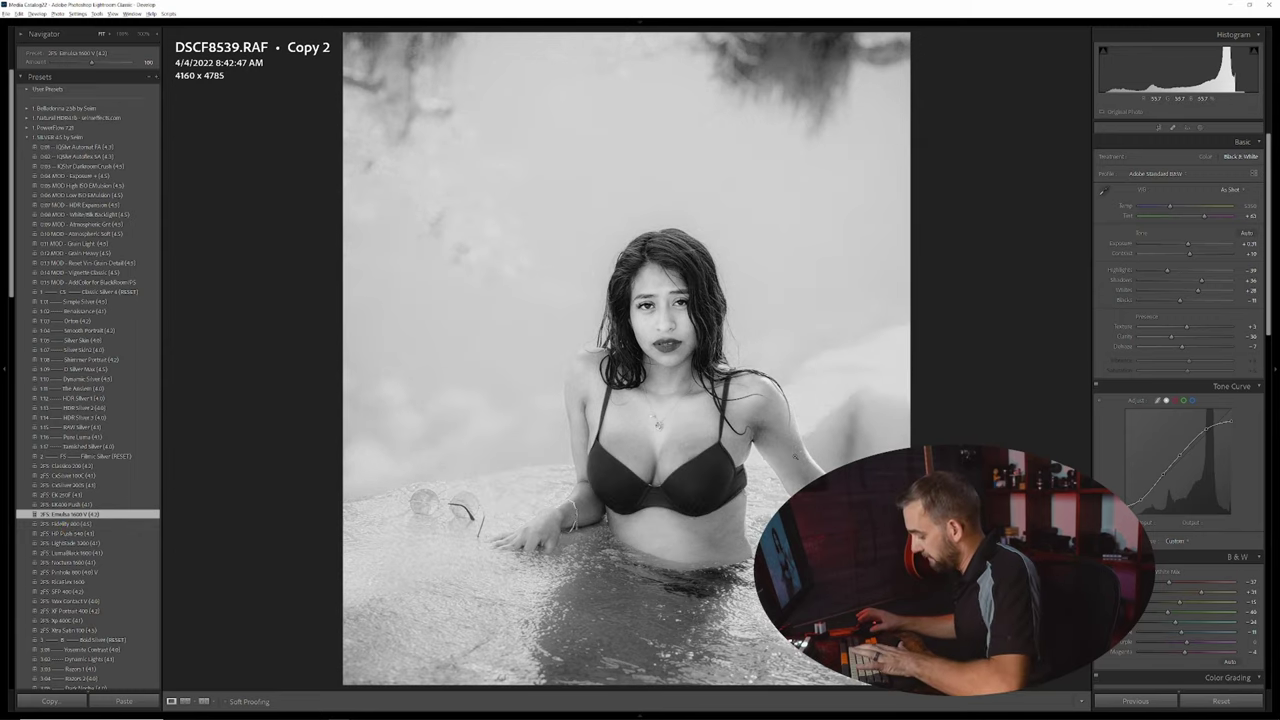
{"action": "key", "text": "g"}
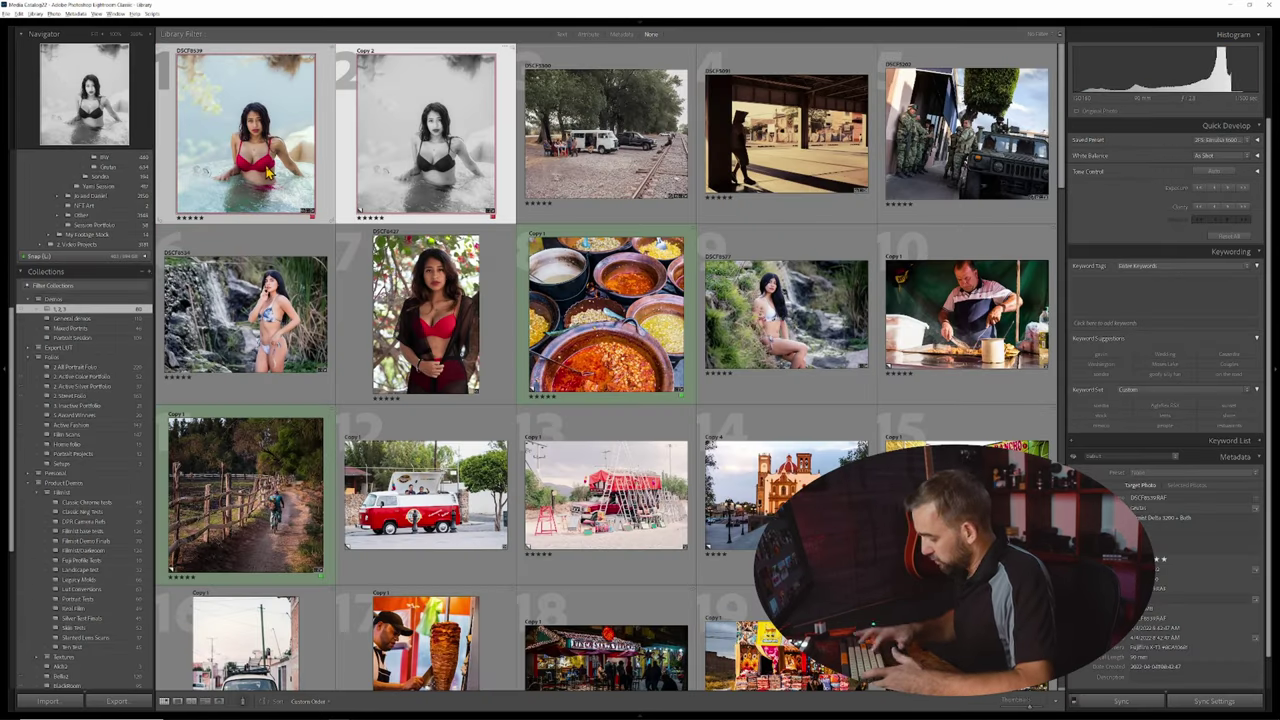
Show the colour and black-and-white portraits side by side in Compare view with Lights Out.
{"action": "key", "text": "c"}
{"action": "key", "text": "l"}
{"action": "key", "text": "l"}
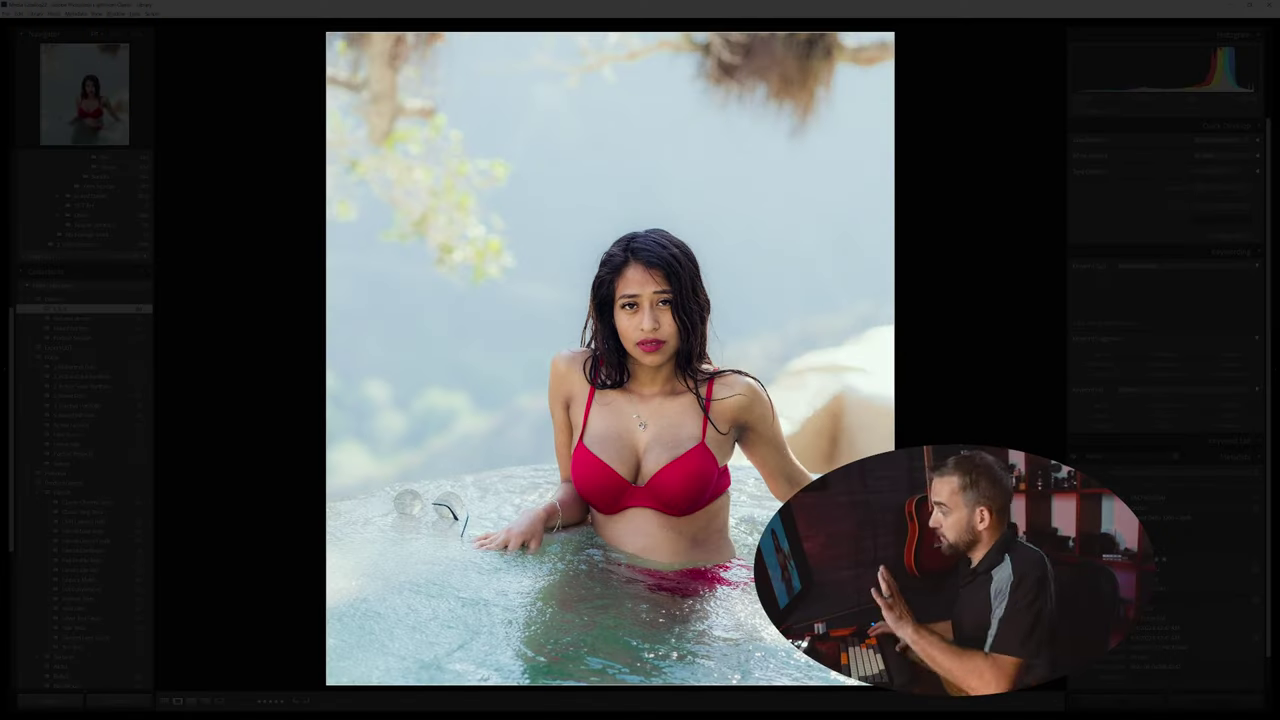
Flip between the colour and black-and-white versions, then view DSCF5091 in Loupe.
{"action": "key", "text": "v"}
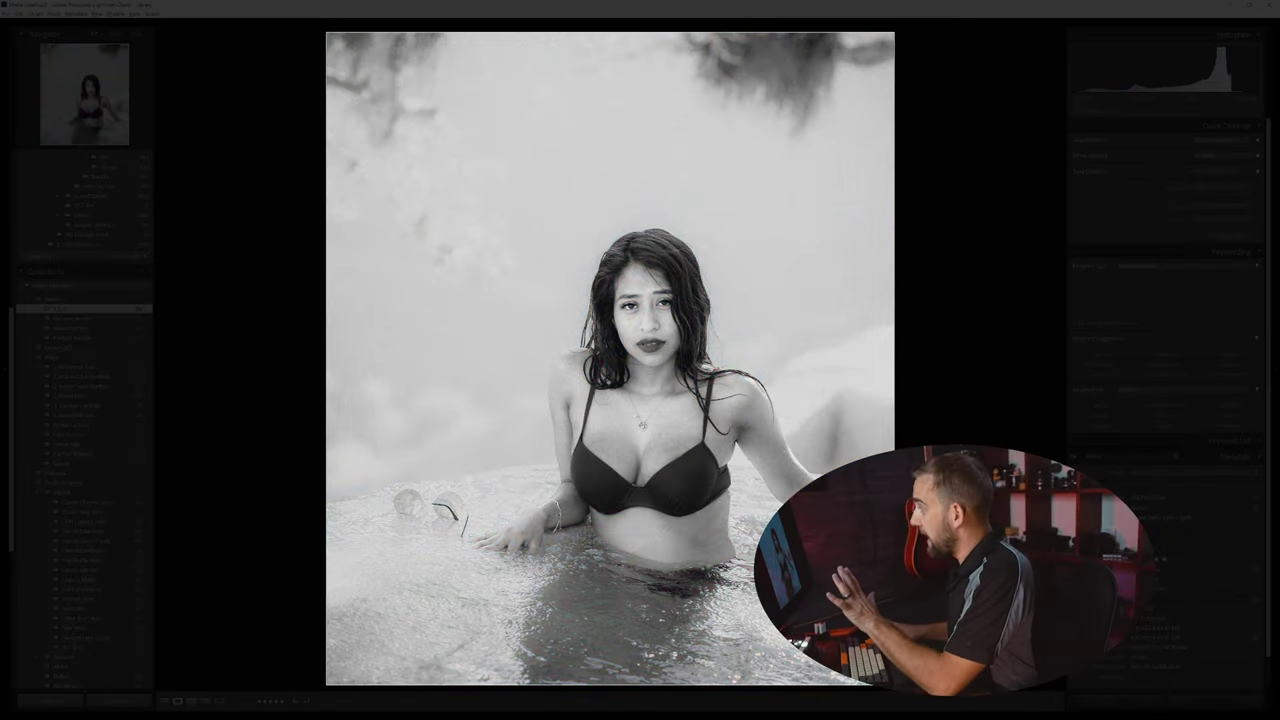
{"action": "key", "text": "v"}
{"action": "key", "text": "v"}
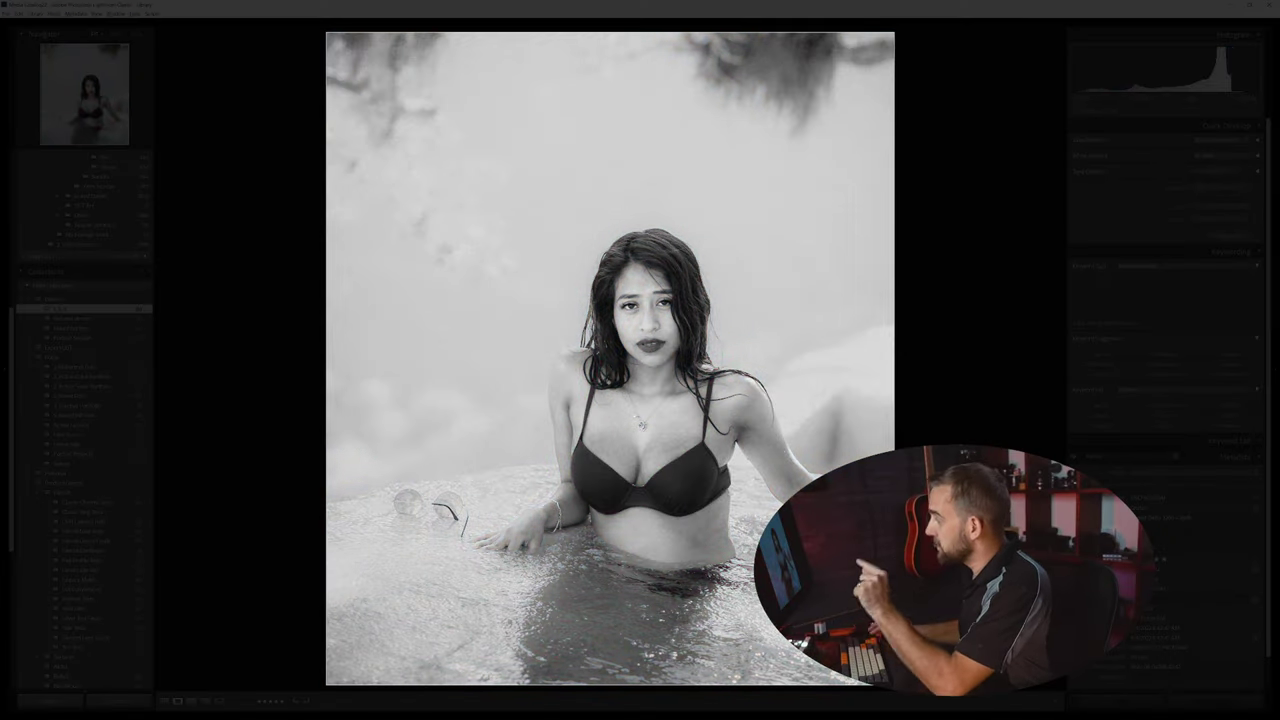
{"action": "key", "text": "v"}
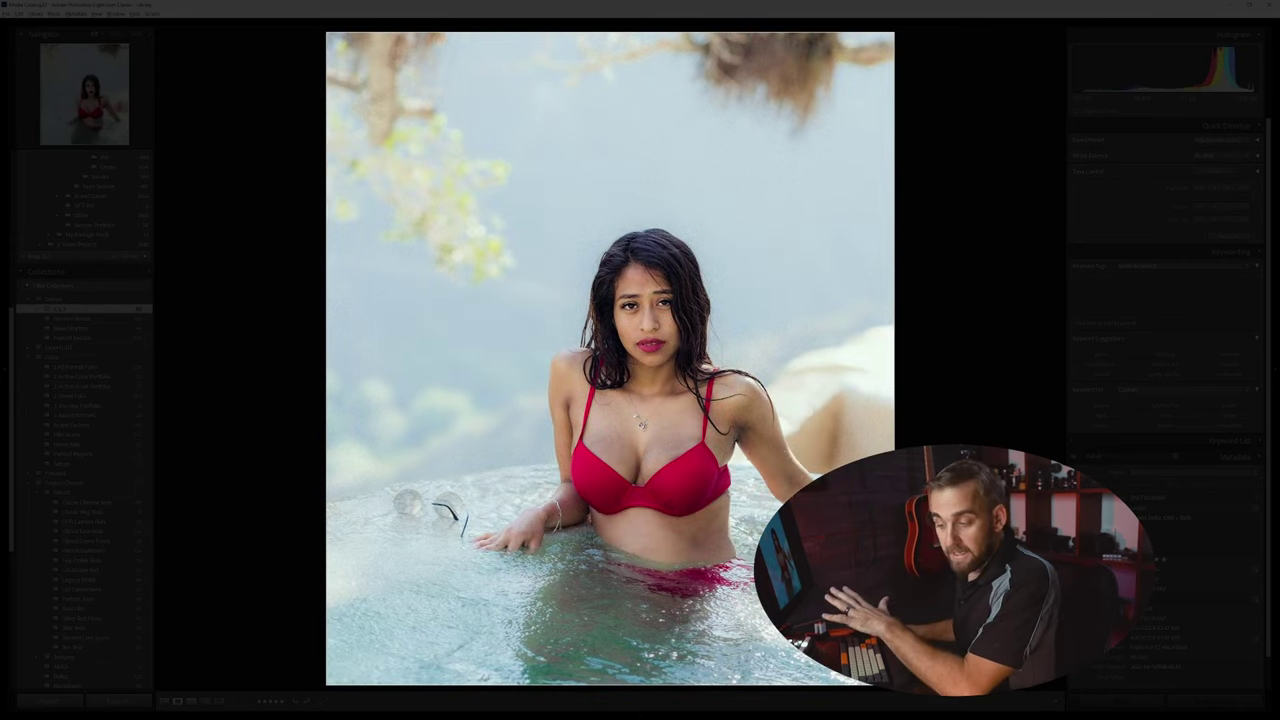
{"action": "key", "text": "v"}
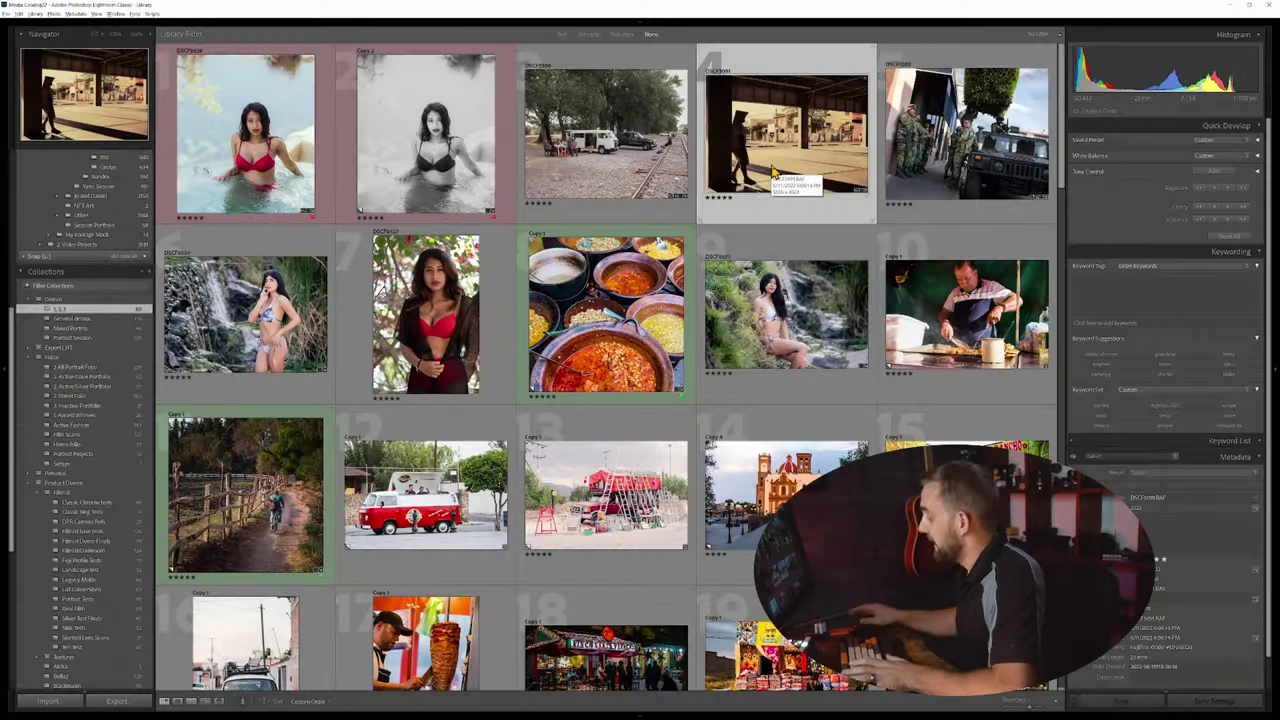
{"action": "key", "text": "e"}
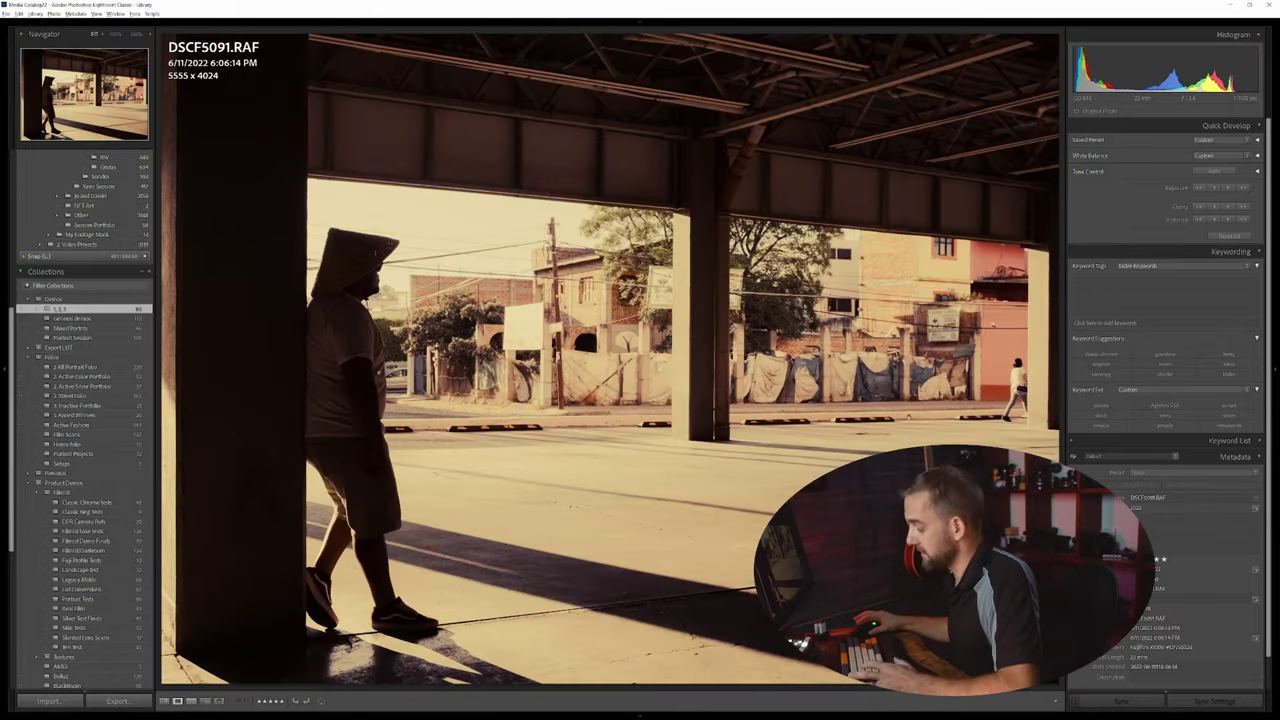
Open DSCF5091 in Develop and expand the Gold Chrome preset group.
{"action": "key", "text": "d"}
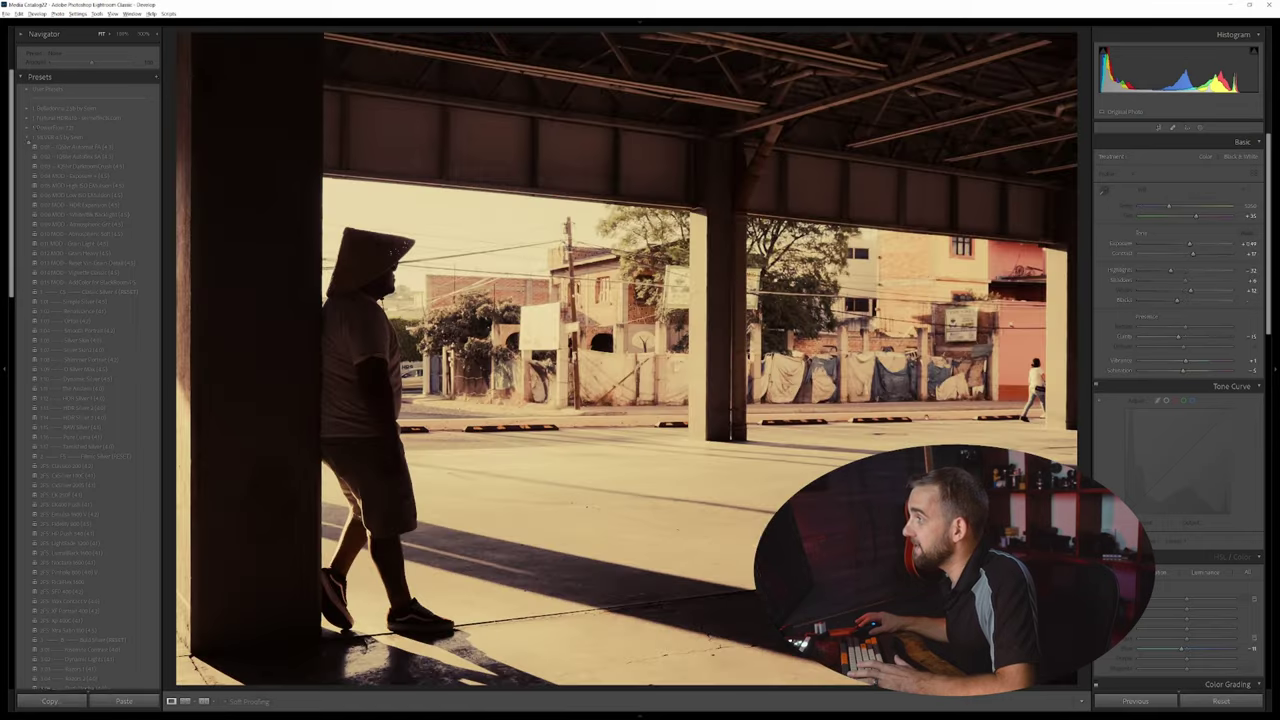
{"action": "left_click", "coordinate": [27, 142]}
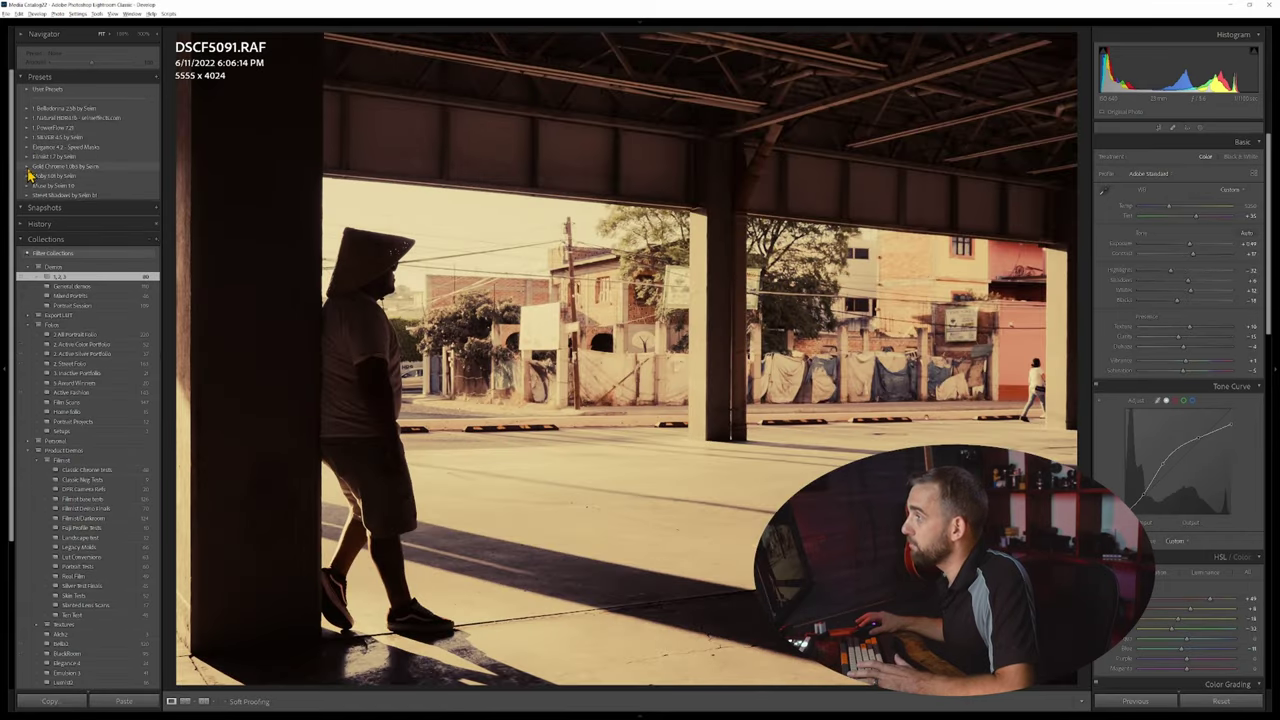
{"action": "left_click", "coordinate": [29, 167]}
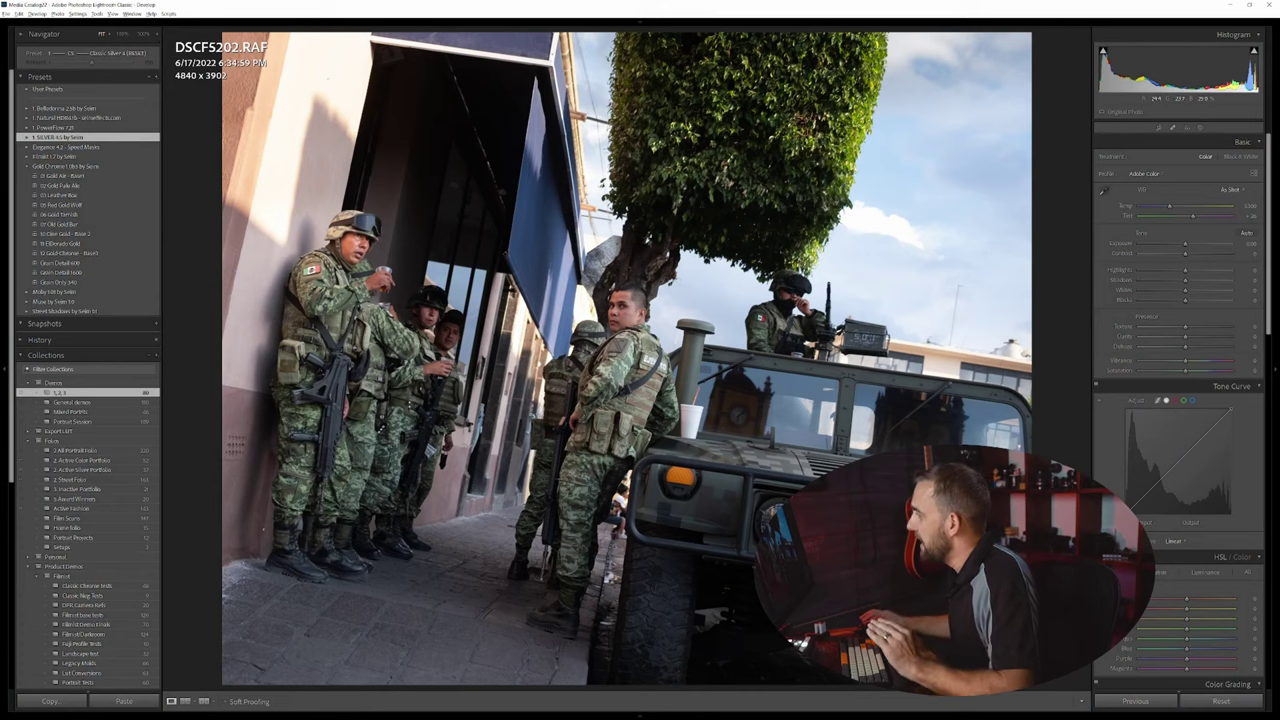
Expand and then collapse the Natural HDR&Fx preset group.
{"action": "left_click", "coordinate": [80, 118]}
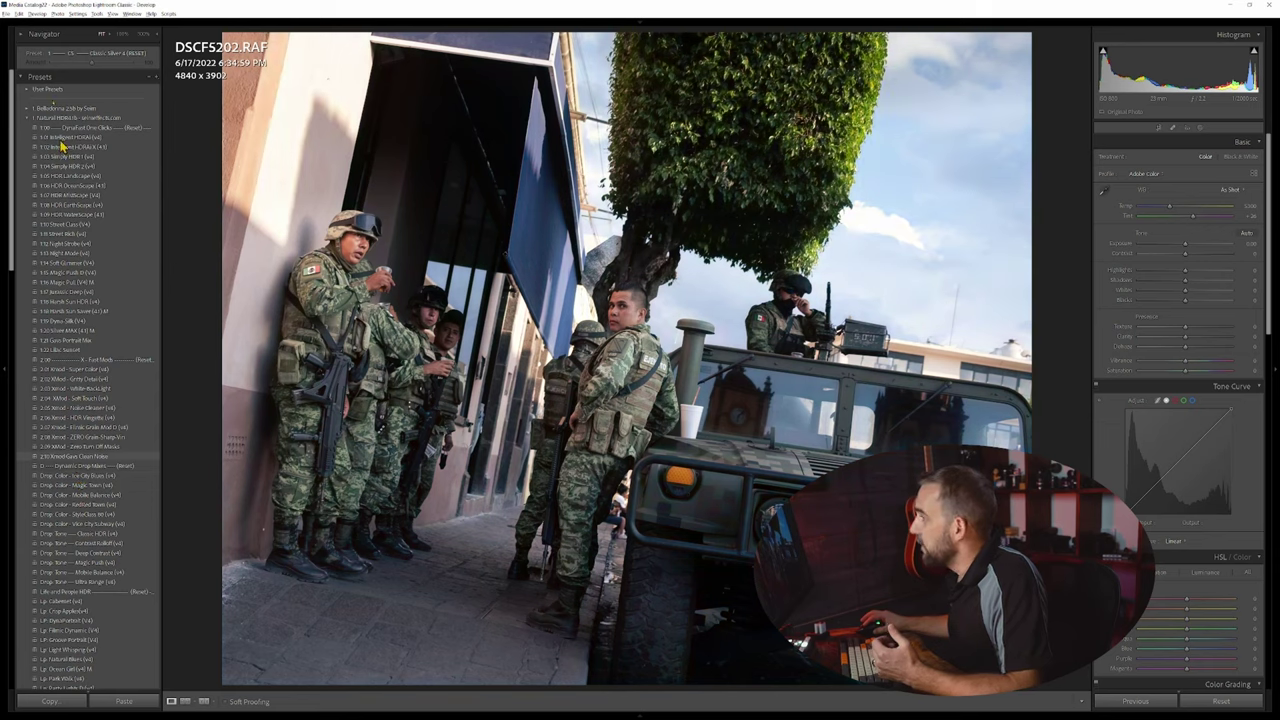
{"action": "left_click", "coordinate": [28, 118]}
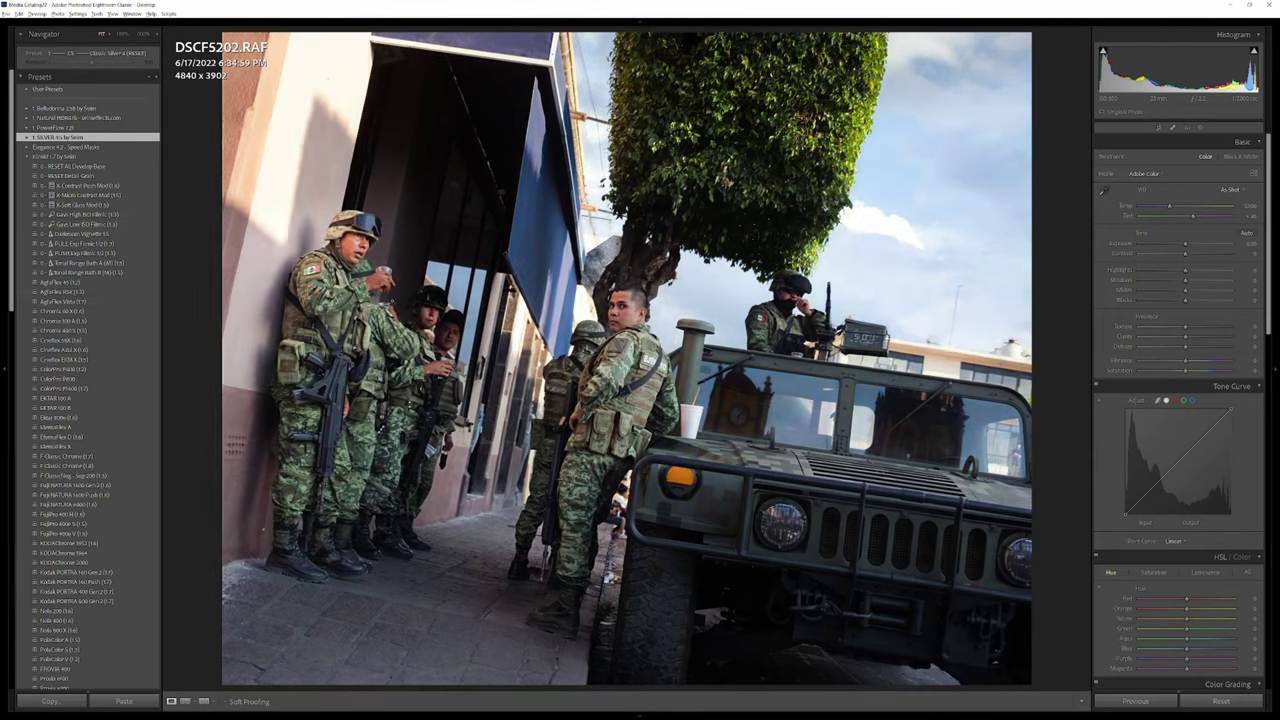
Apply AgfaFlex Vista to the soldiers photo, trying and undoing a Saturation of -100.
{"action": "left_click", "coordinate": [73, 302]}
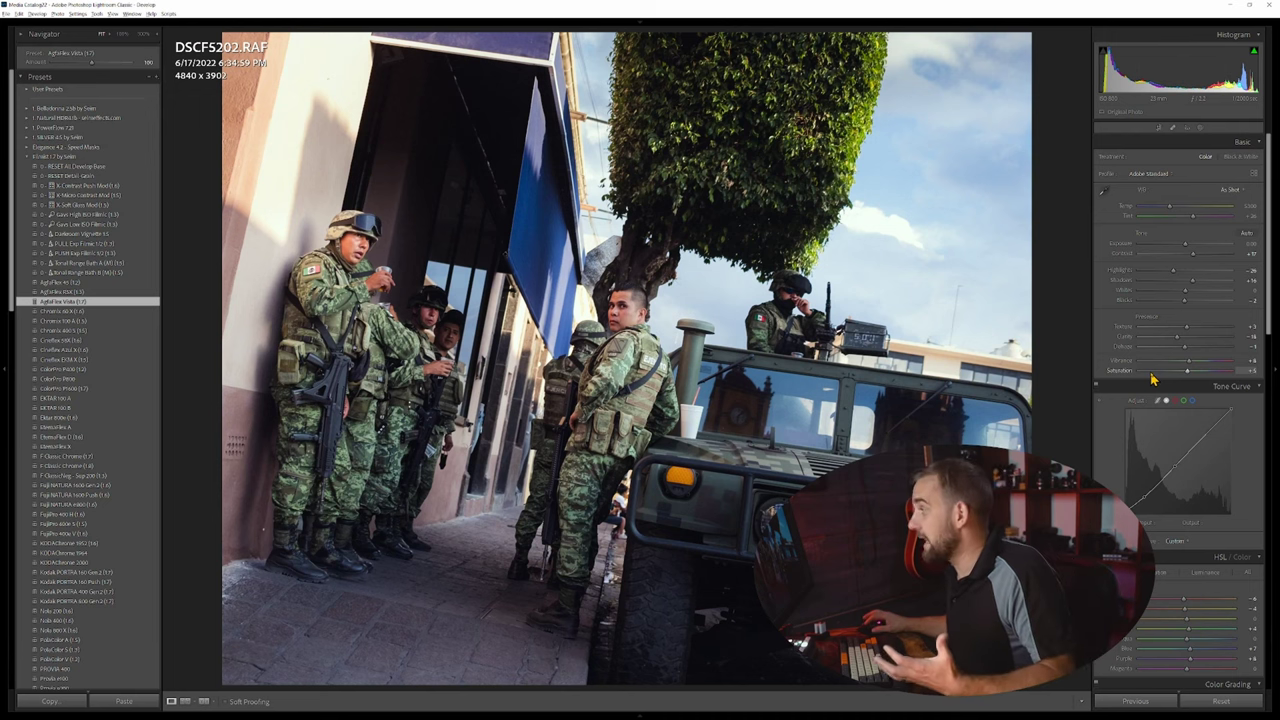
{"action": "left_click_drag", "start_coordinate": [1152, 378], "coordinate": [1058, 374]}
{"action": "key", "text": "ctrl+z"}
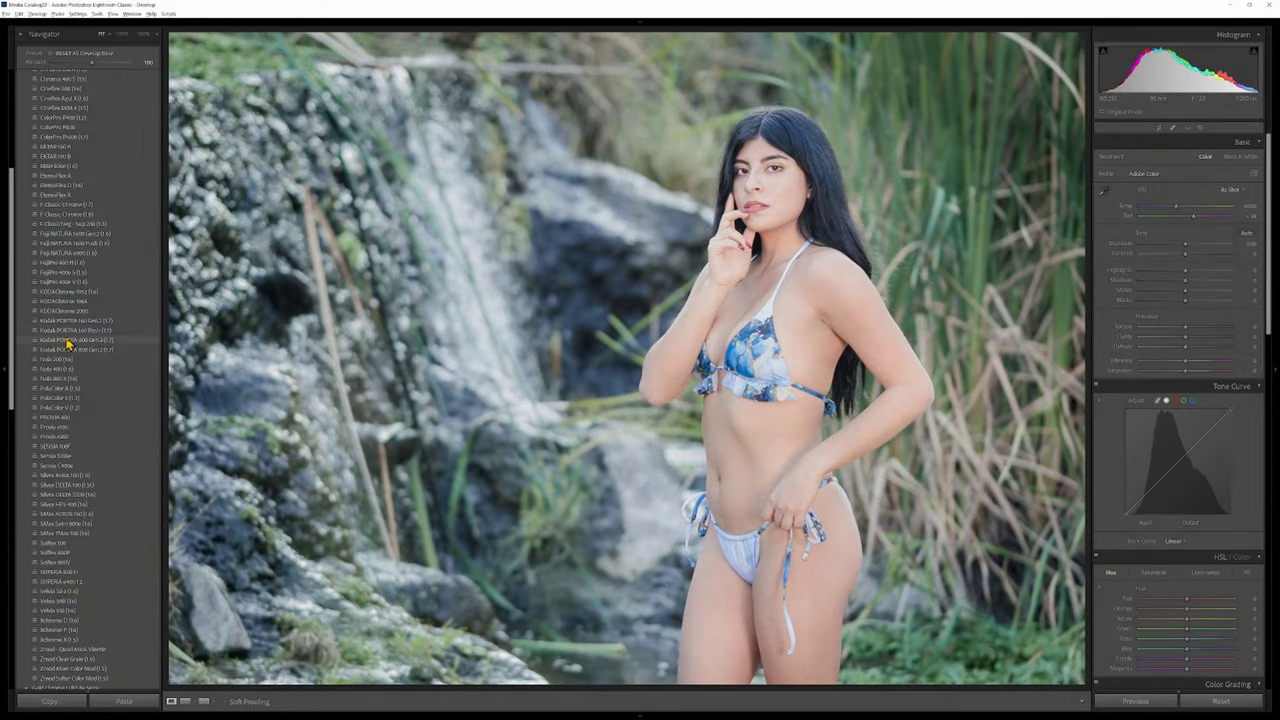
Try Kodak Portra, AgfaFlex 45, 100 and Vista, finishing on F Classic Chrome (2.7).
{"action": "left_click", "coordinate": [66, 338]}
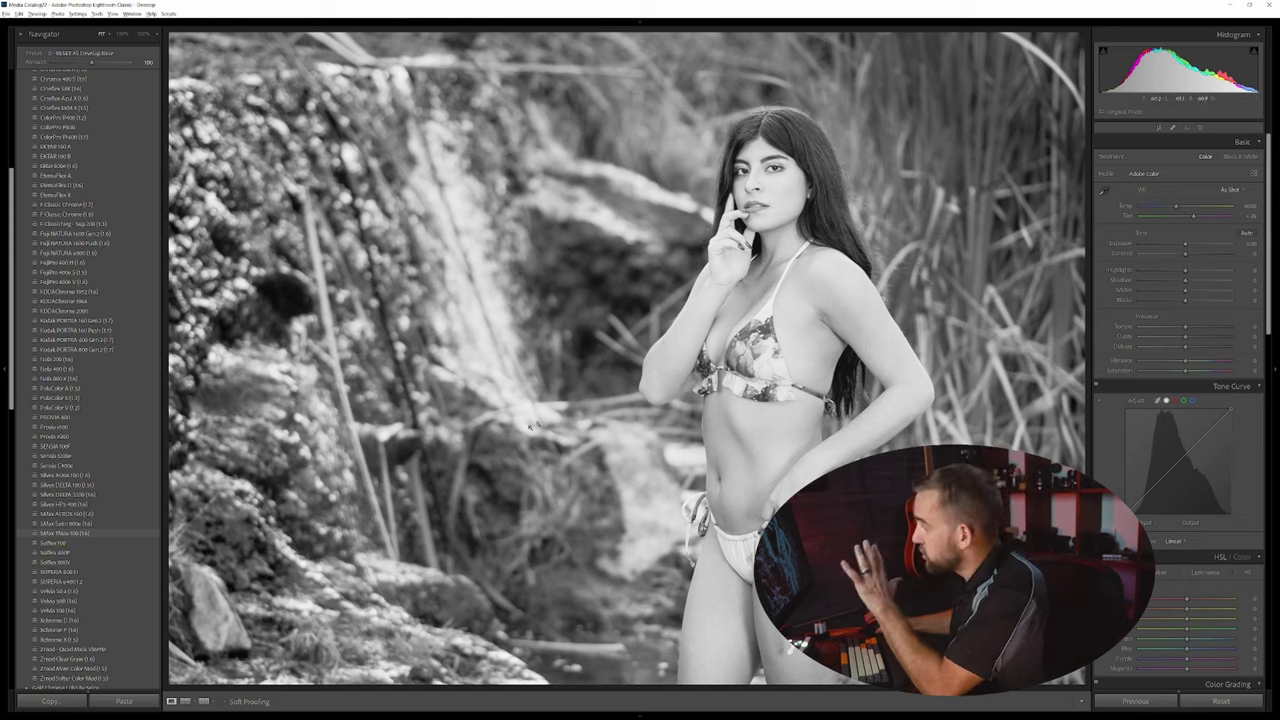
{"action": "scroll", "coordinate": [82, 205], "scroll_direction": "up", "scroll_amount": 5}
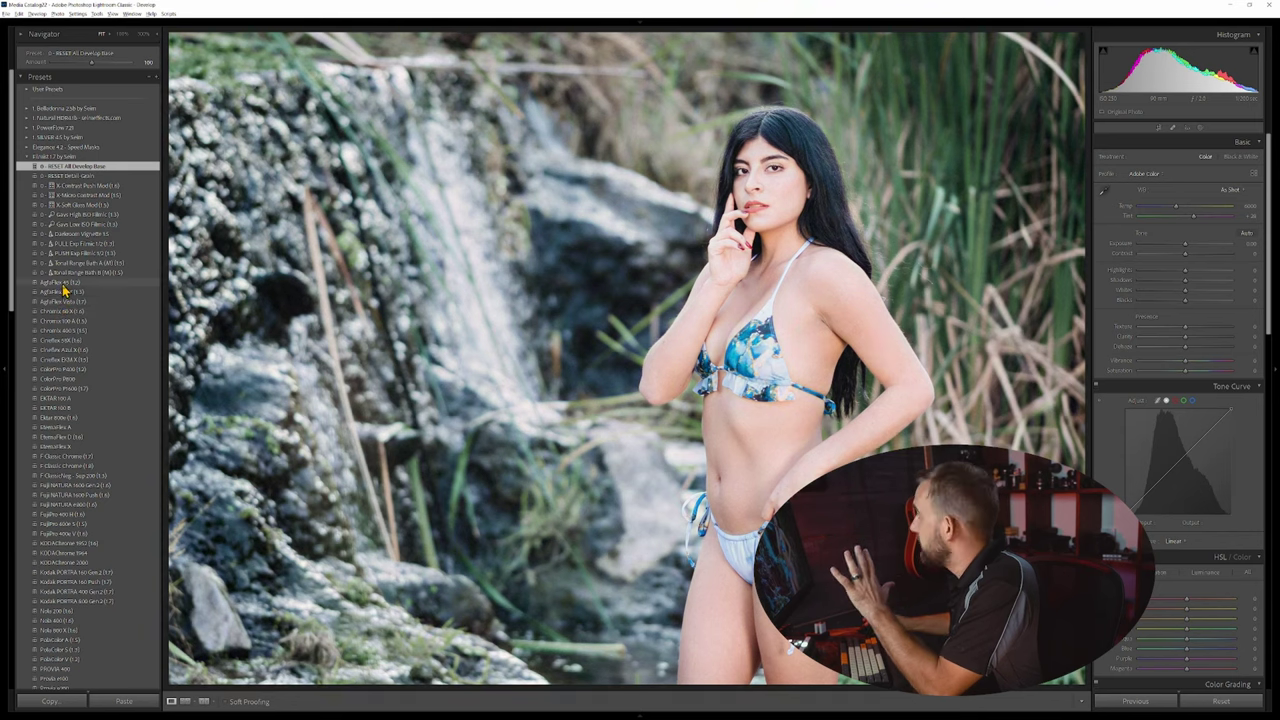
{"action": "left_click", "coordinate": [63, 285]}
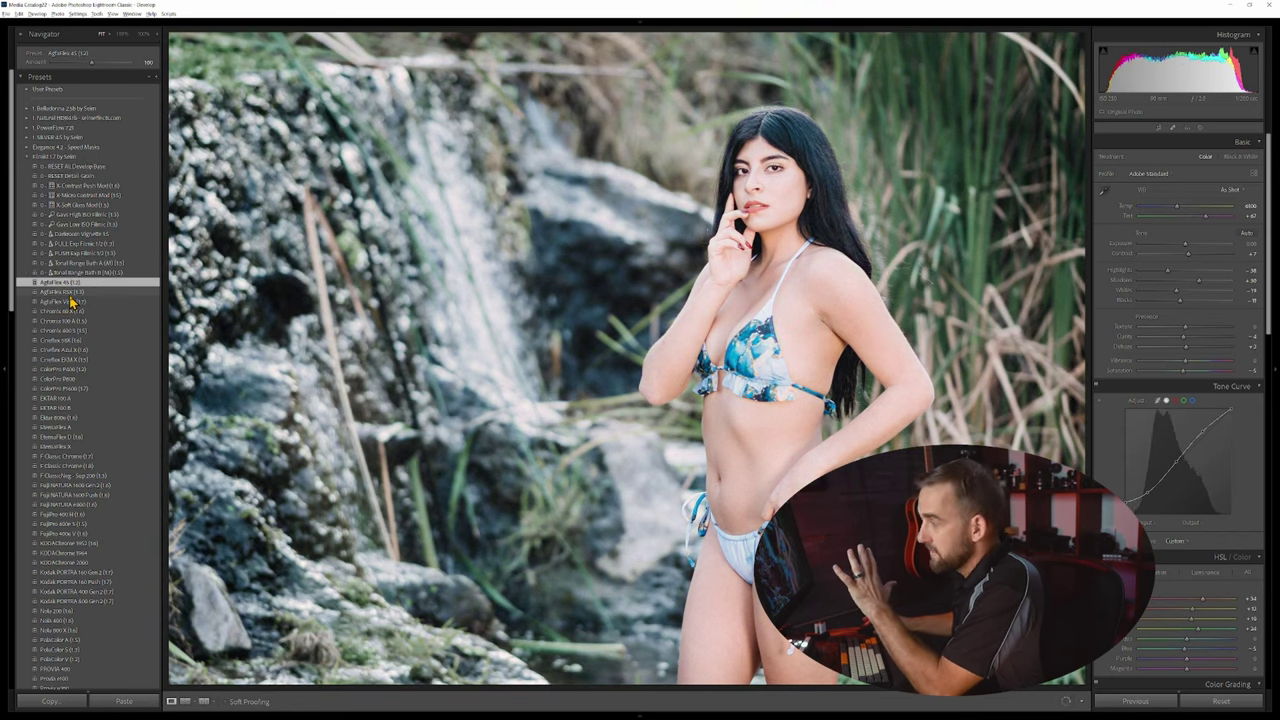
{"action": "left_click", "coordinate": [70, 292]}
{"action": "left_click", "coordinate": [70, 301]}
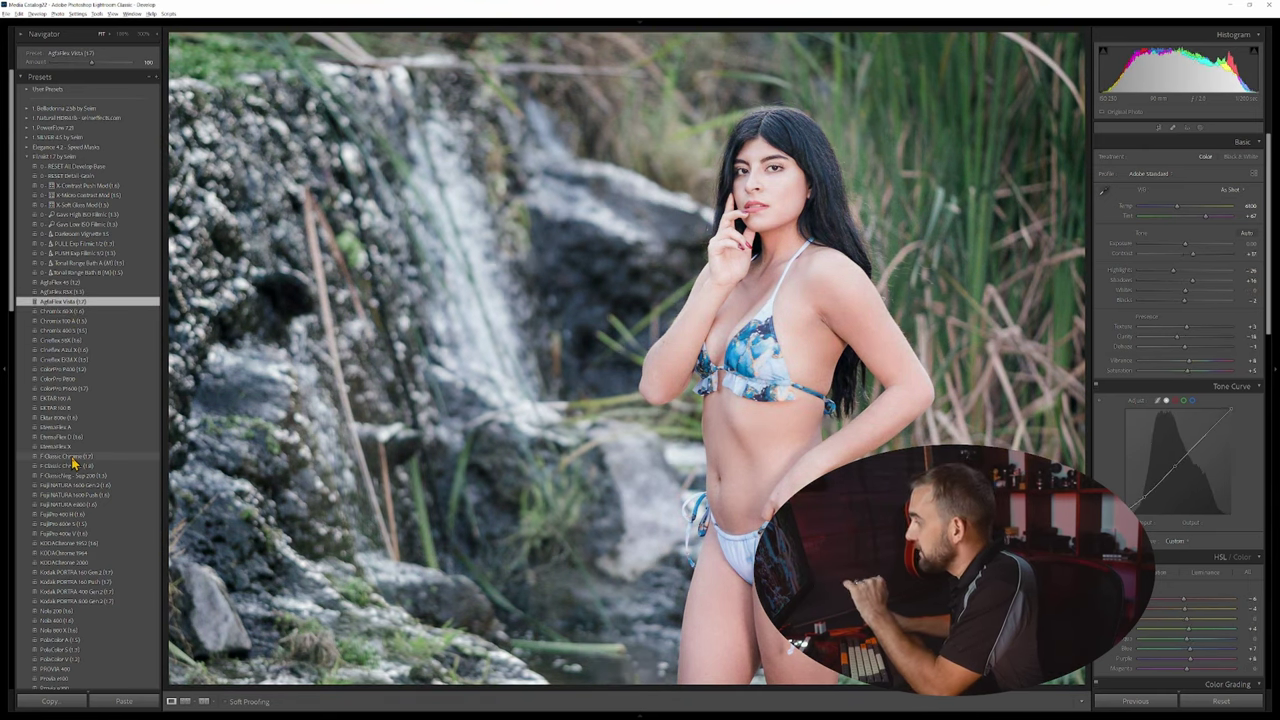
{"action": "left_click", "coordinate": [73, 457]}
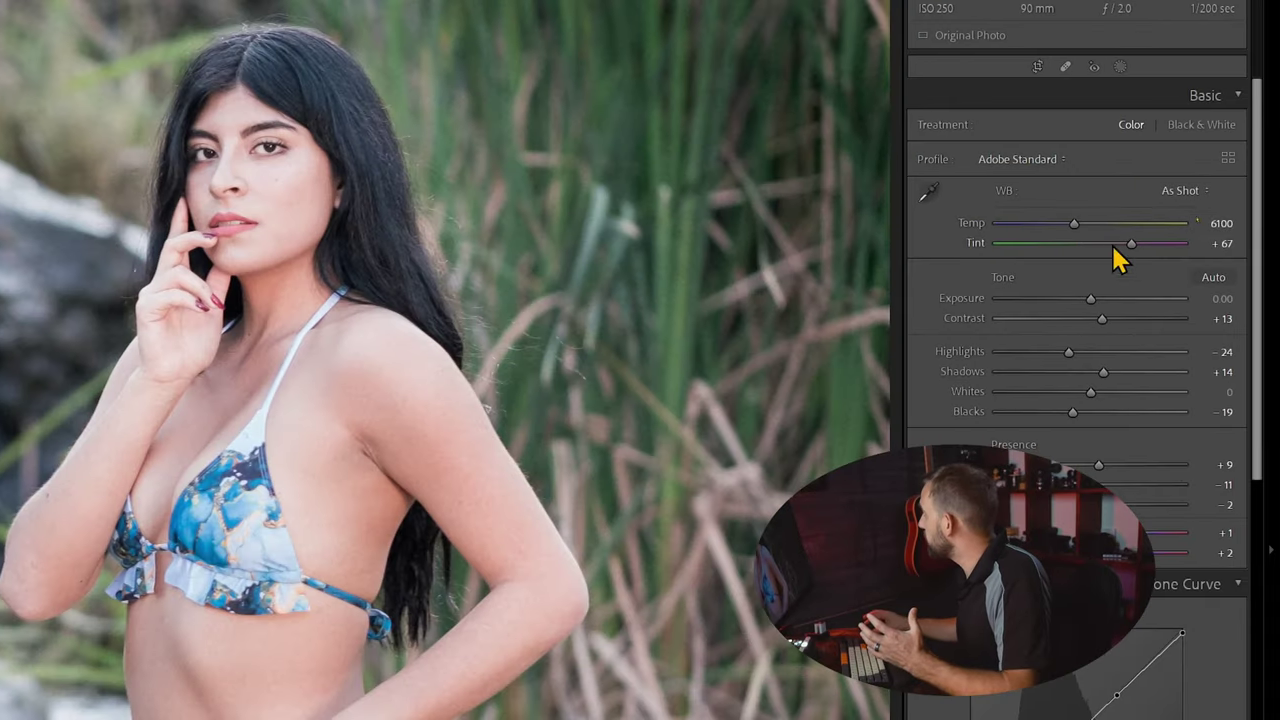
Warm the waterfall portrait's Temp and pull Highlights down to about -51.
{"action": "left_click_drag", "start_coordinate": [1078, 225], "coordinate": [1091, 229]}
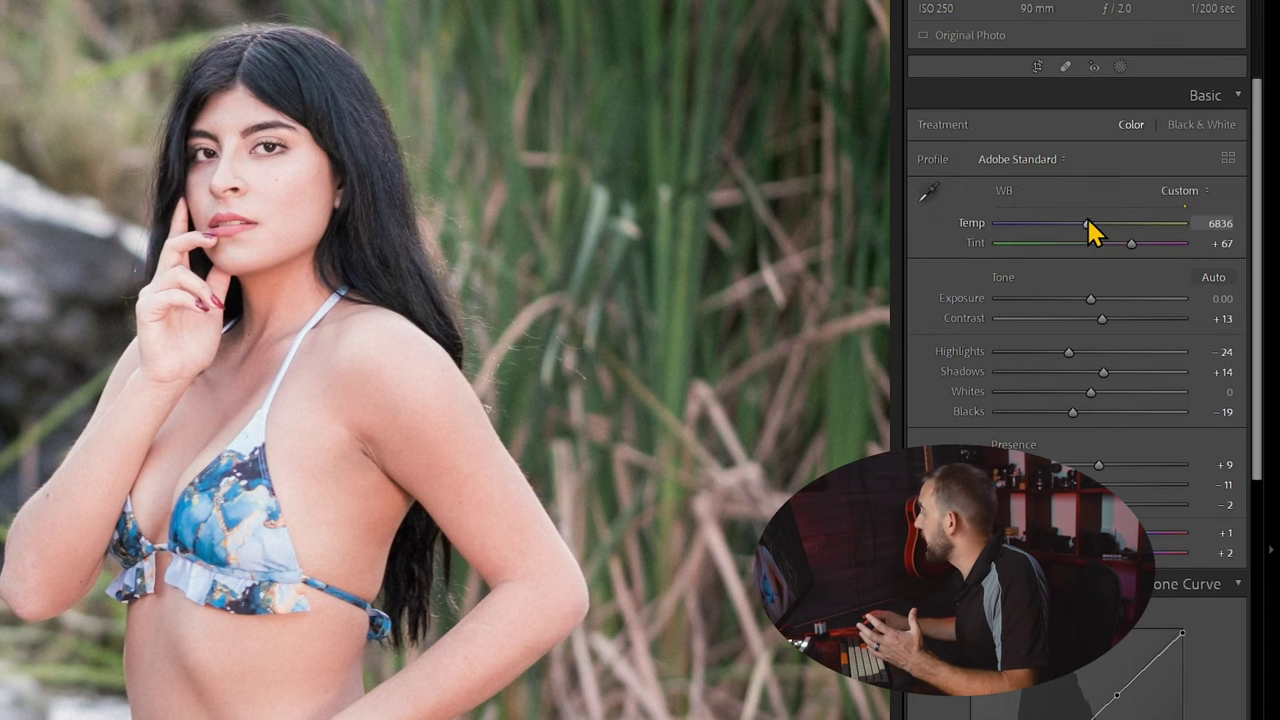
{"action": "mouse_move", "coordinate": [1049, 366]}
{"action": "left_mouse_down"}
{"action": "mouse_move", "coordinate": [1029, 371]}
{"action": "mouse_move", "coordinate": [1050, 378]}
{"action": "mouse_move", "coordinate": [1037, 371]}
{"action": "left_mouse_up"}
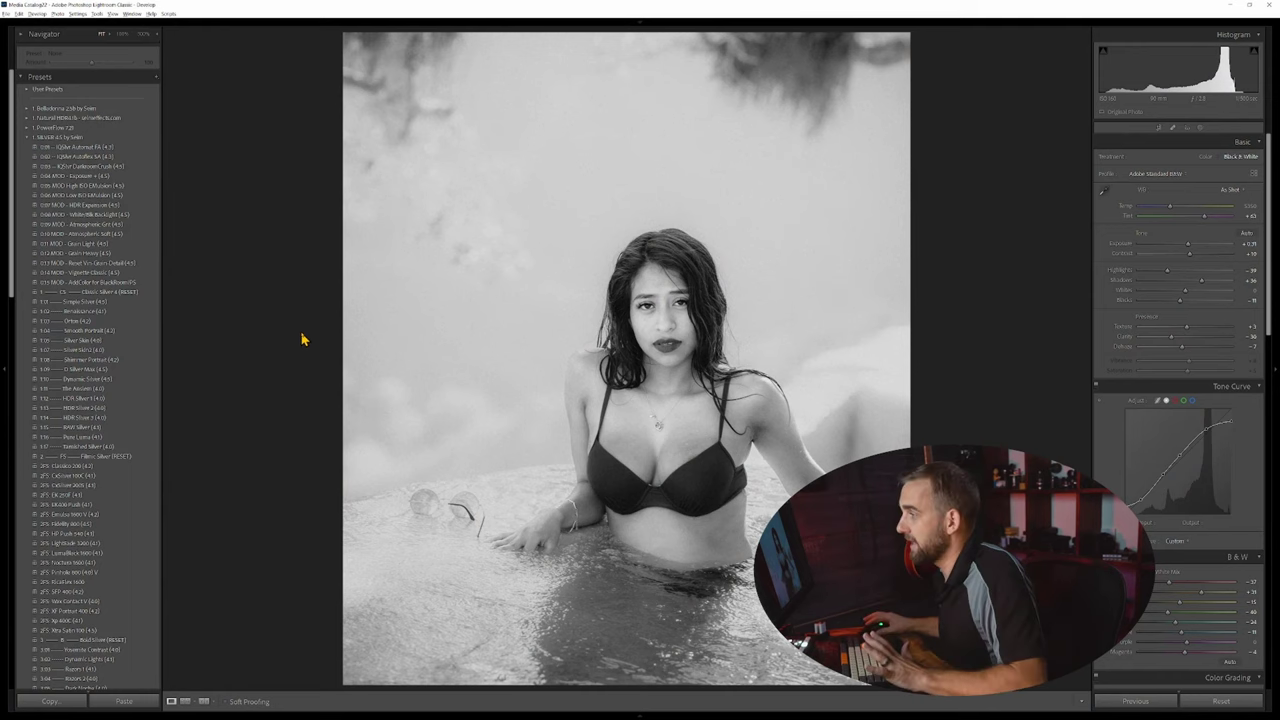
Apply the AddColor for BlackRoom/PS preset to restore the pool portrait's colour.
{"action": "left_click", "coordinate": [127, 284]}
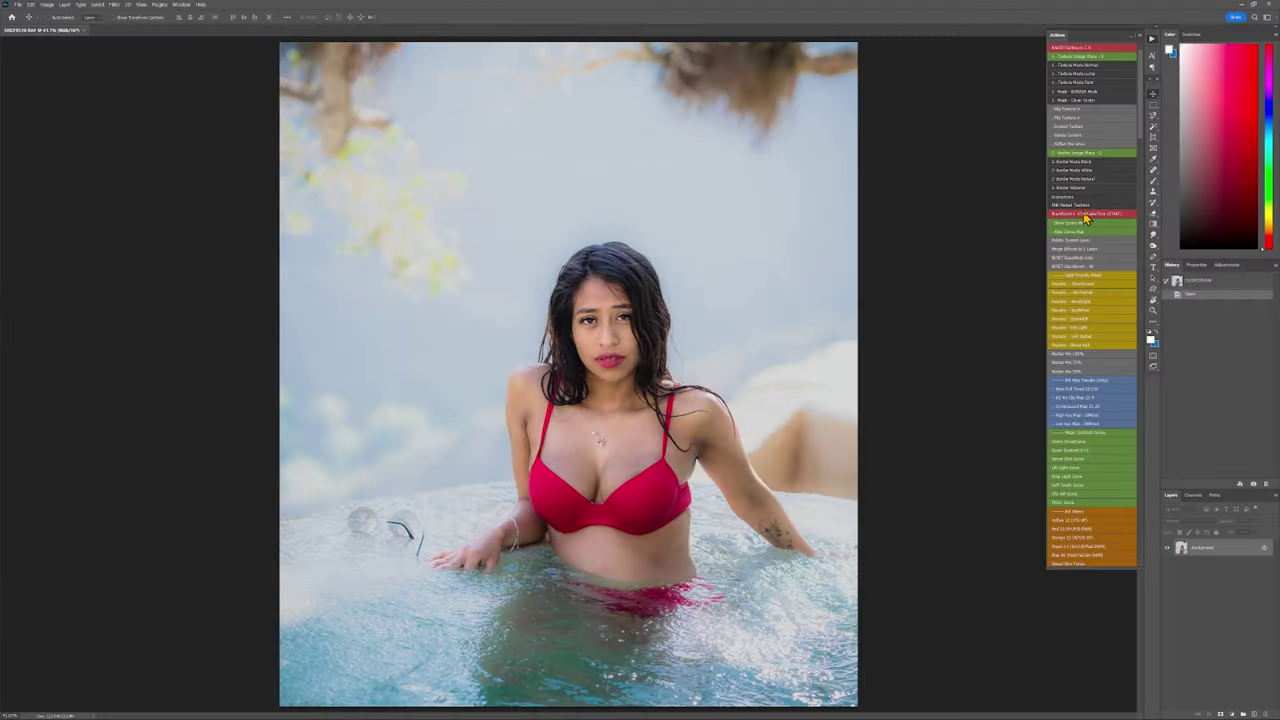
Run the Blackroom starting action, then zoom out to about 34% to view the whole portrait.
{"action": "left_click", "coordinate": [1086, 215]}
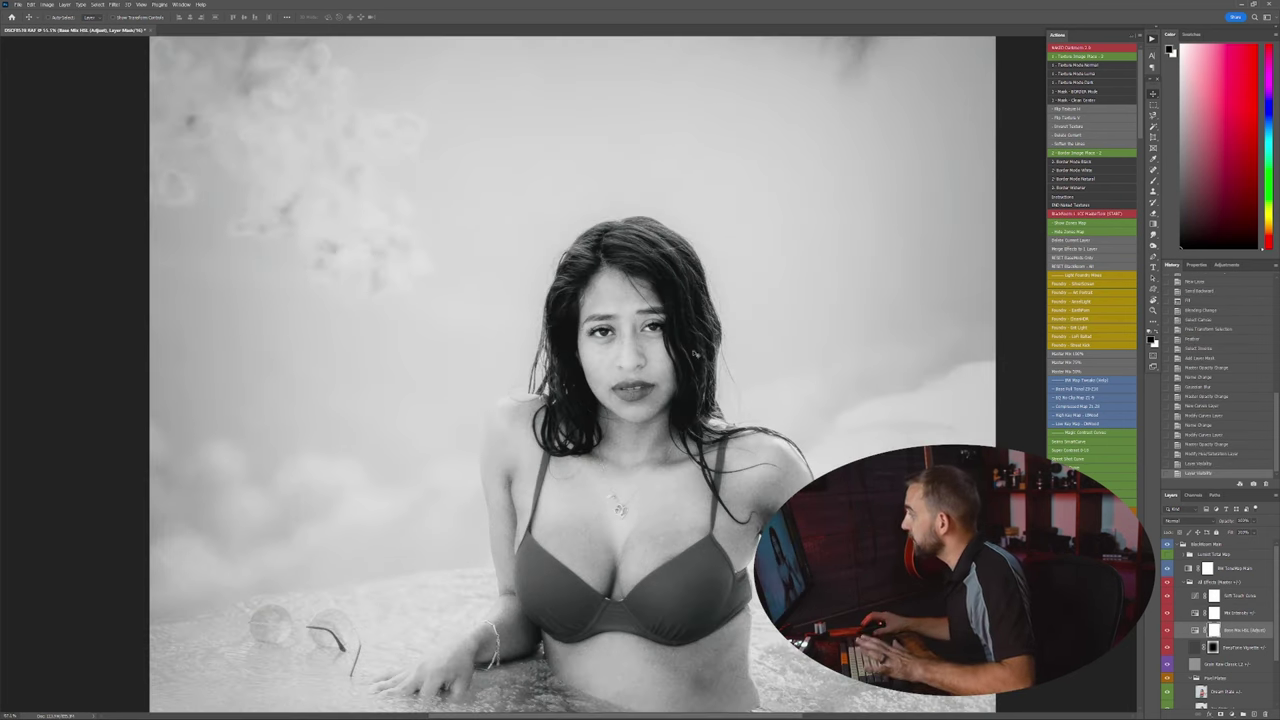
{"action": "scroll", "coordinate": [673, 377], "scroll_direction": "up", "scroll_amount": 3}
{"action": "scroll", "coordinate": [673, 377], "scroll_direction": "down", "scroll_amount": 3}
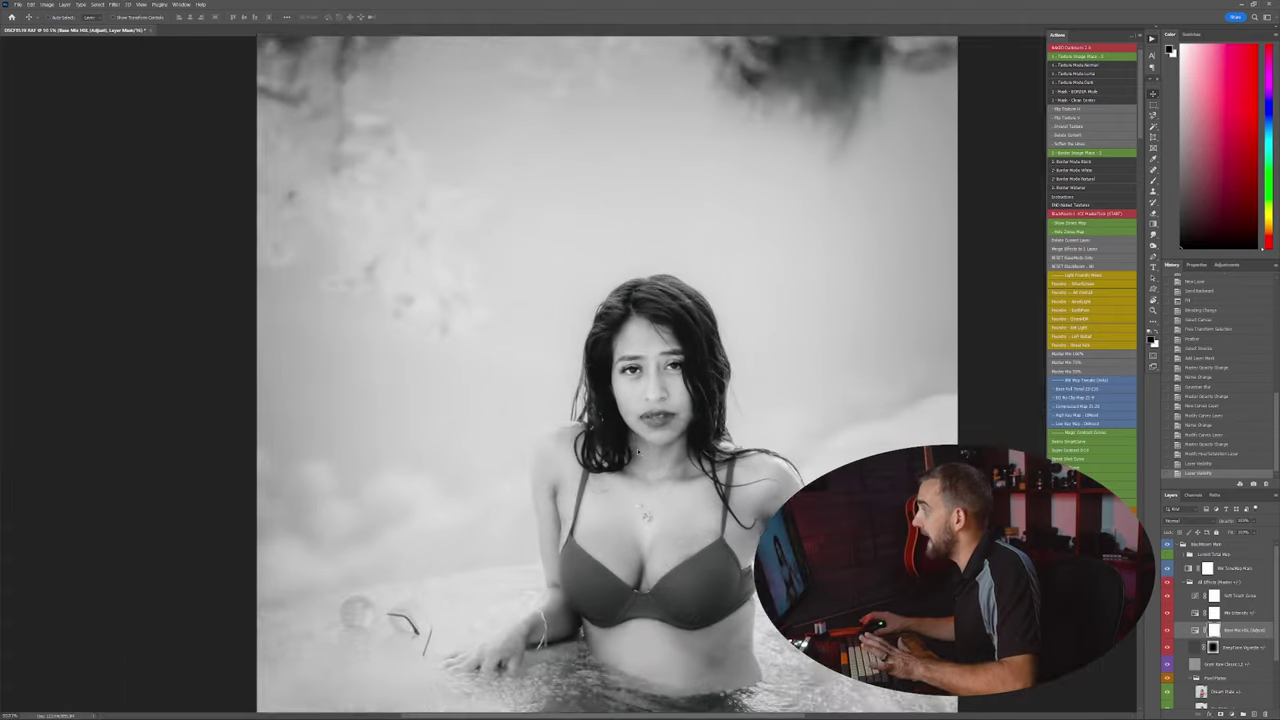
{"action": "scroll", "coordinate": [638, 452], "scroll_direction": "down", "scroll_amount": 2}
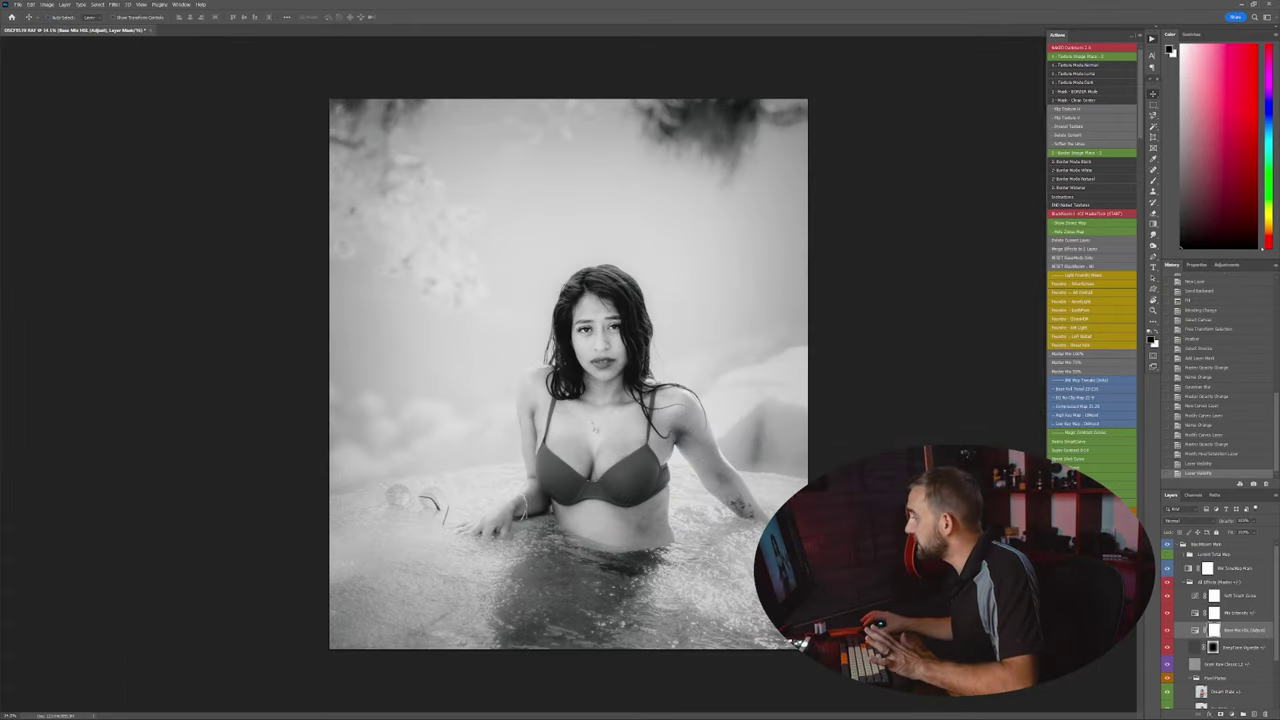